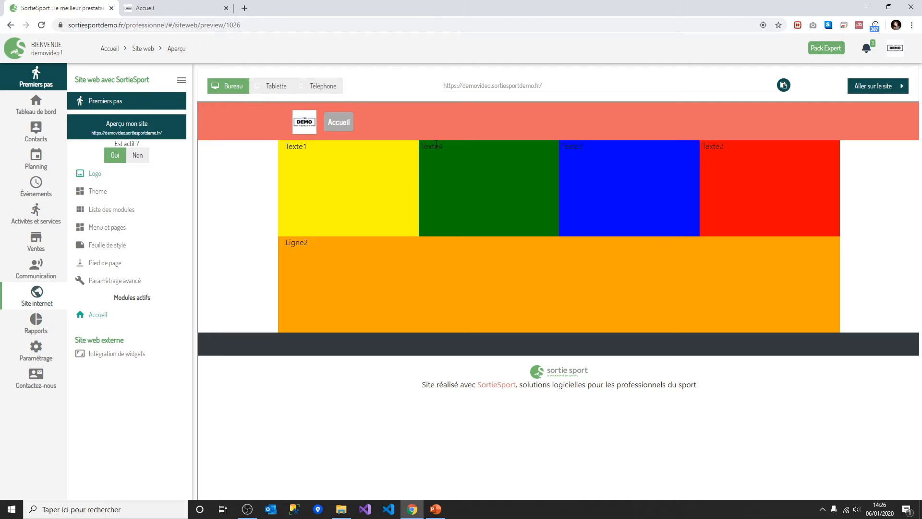
- Preview the website in tablet, phone and desktop layouts, including the phone navigation menu, and check the published home page
left_click(273, 86)
left_click(315, 90)
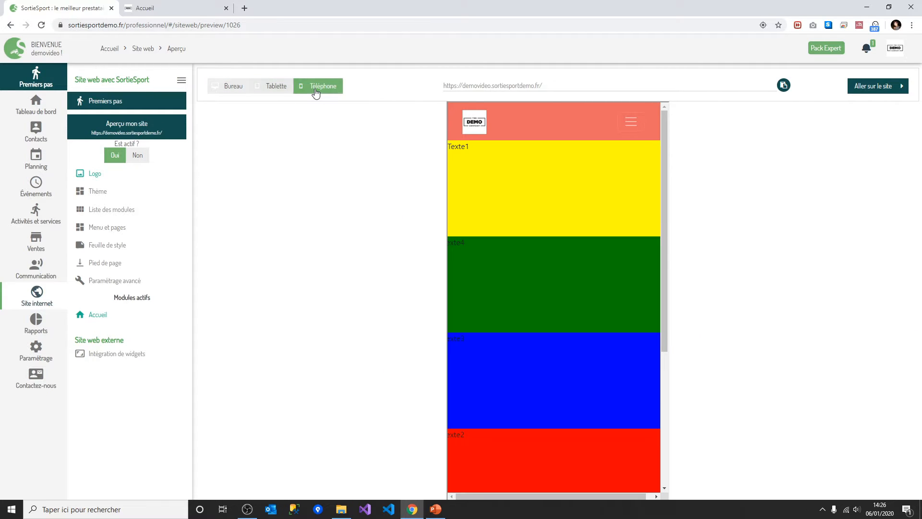
left_click(631, 123)
left_click(632, 122)
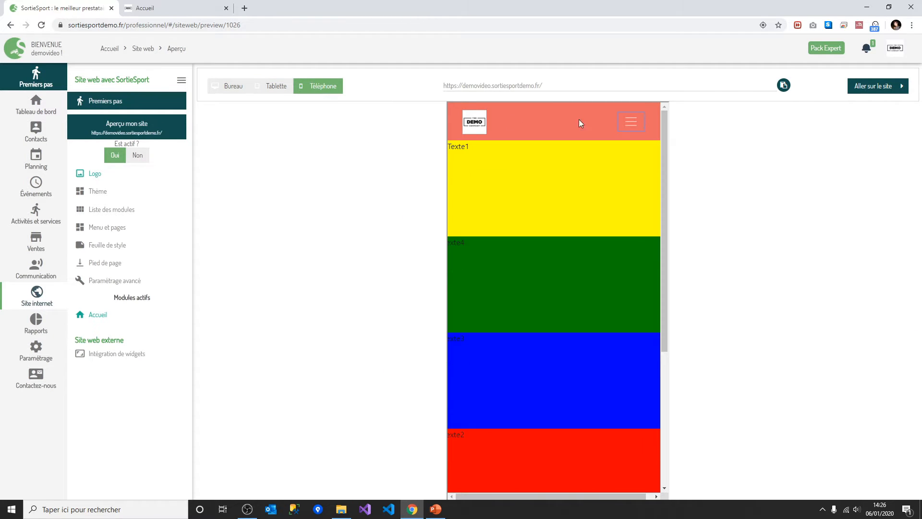
left_click(233, 90)
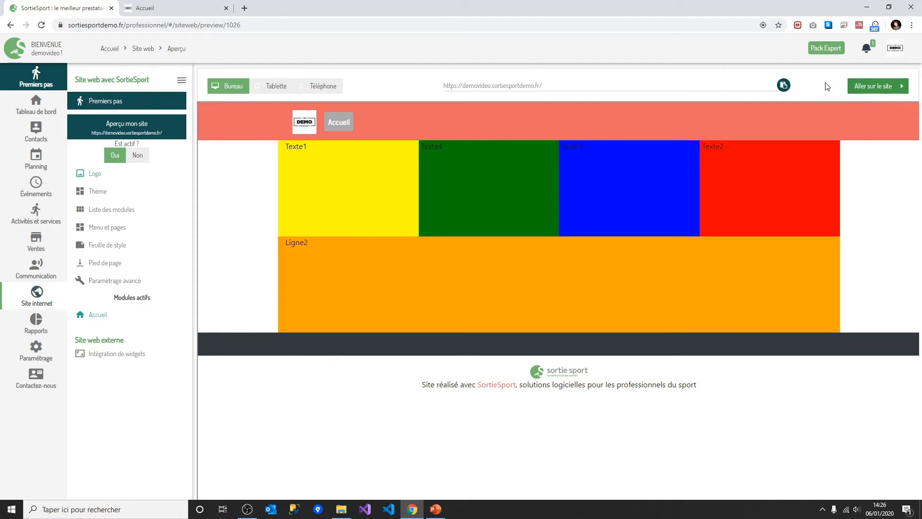
left_click(172, 6)
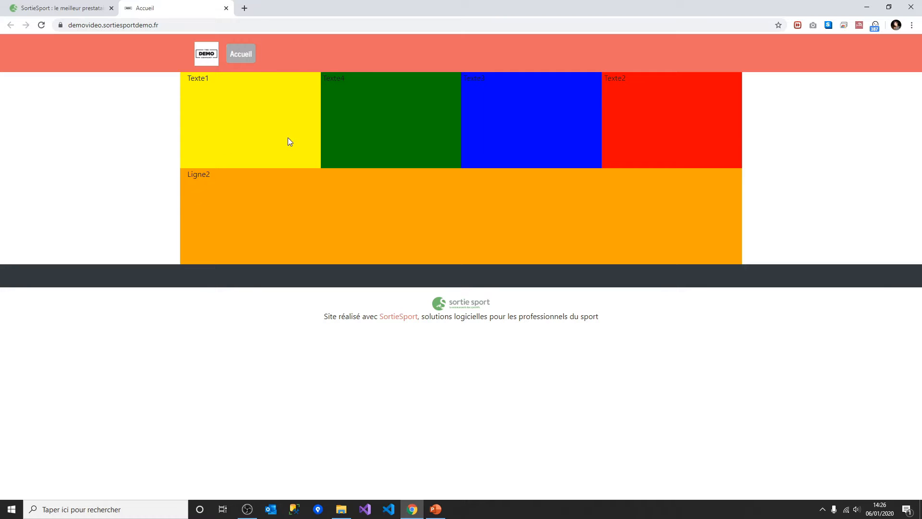
left_click(63, 5)
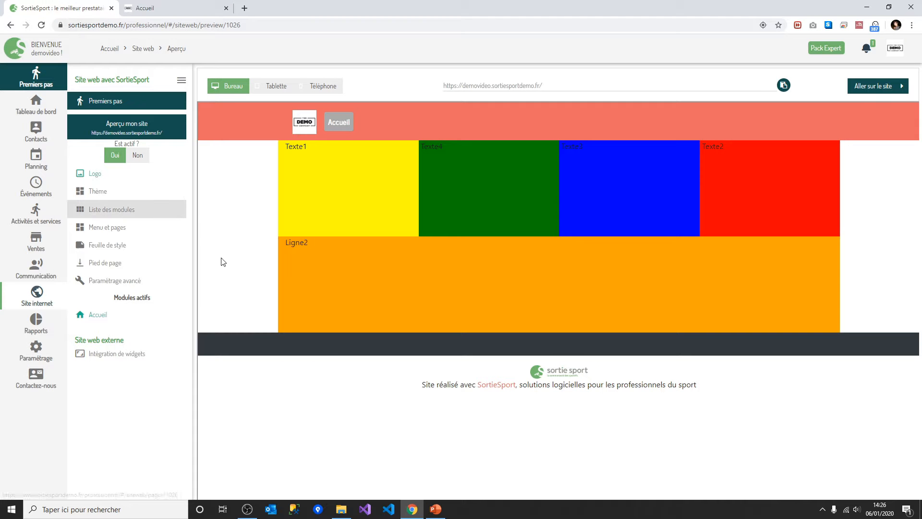
- Activate the Blog and Formulaire de contact modules for the website
left_click(147, 215)
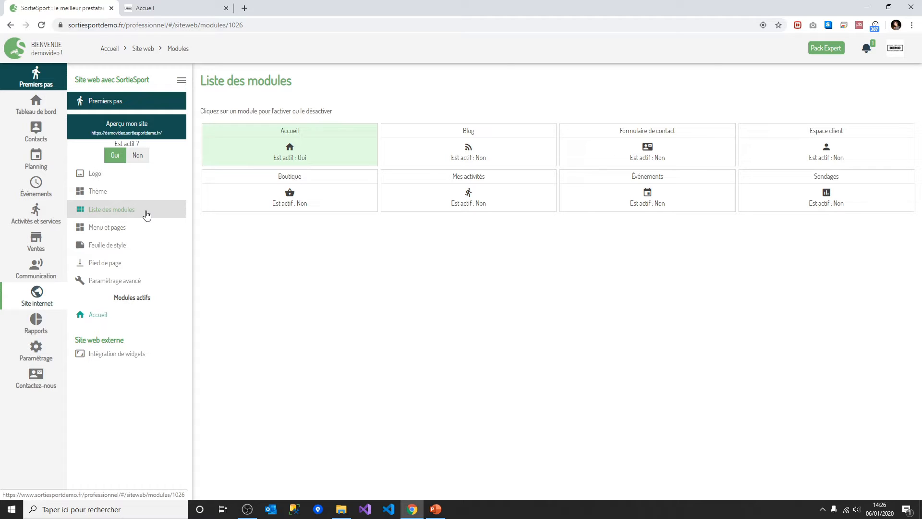
left_click(467, 141)
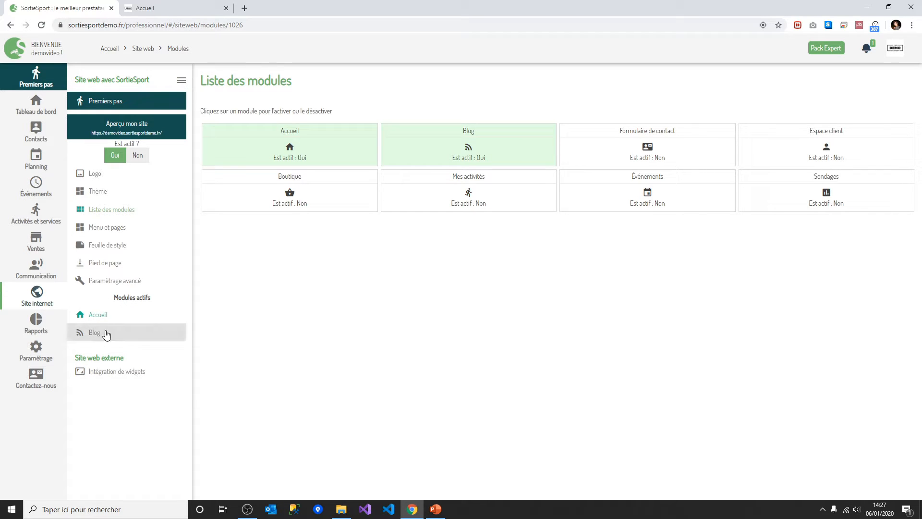
left_click(652, 139)
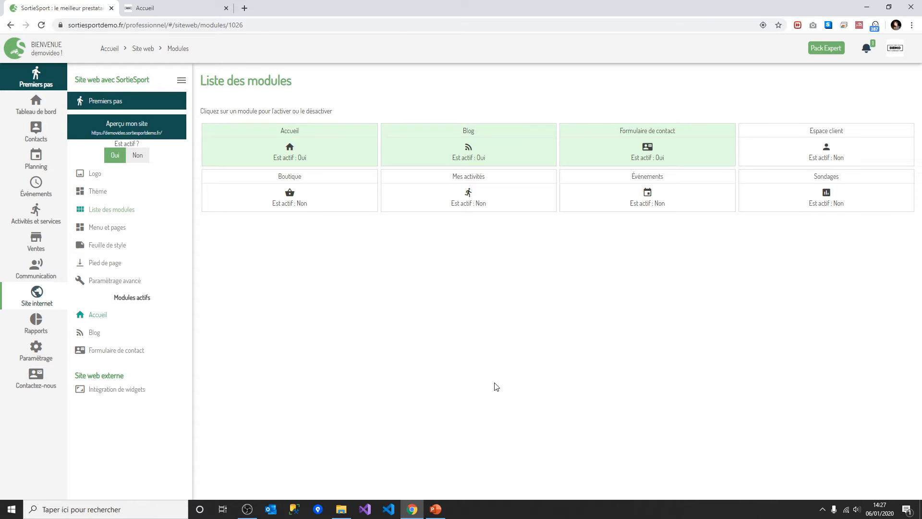
- Switch to the PowerPoint summary slide, highlight the Modules heading, and return to Chrome
left_click(435, 509)
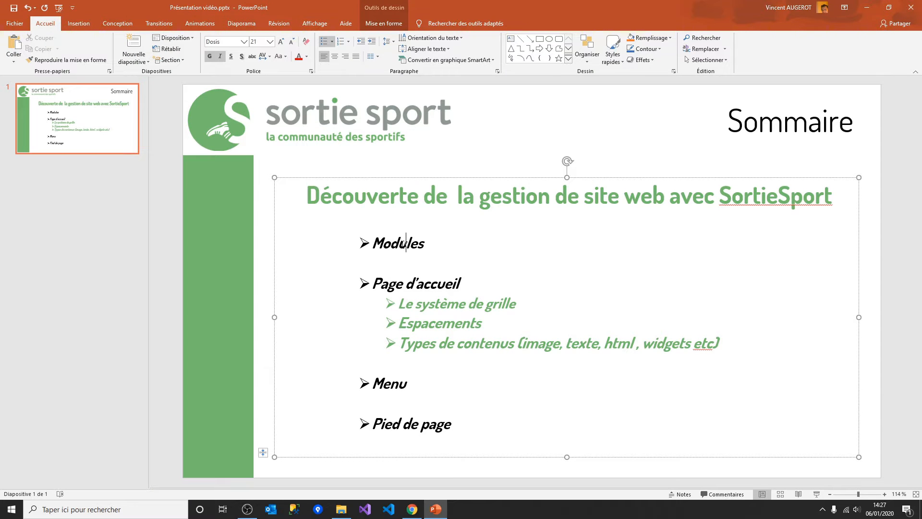
left_click_drag(404, 244, 430, 245)
left_click(463, 255)
left_click(412, 510)
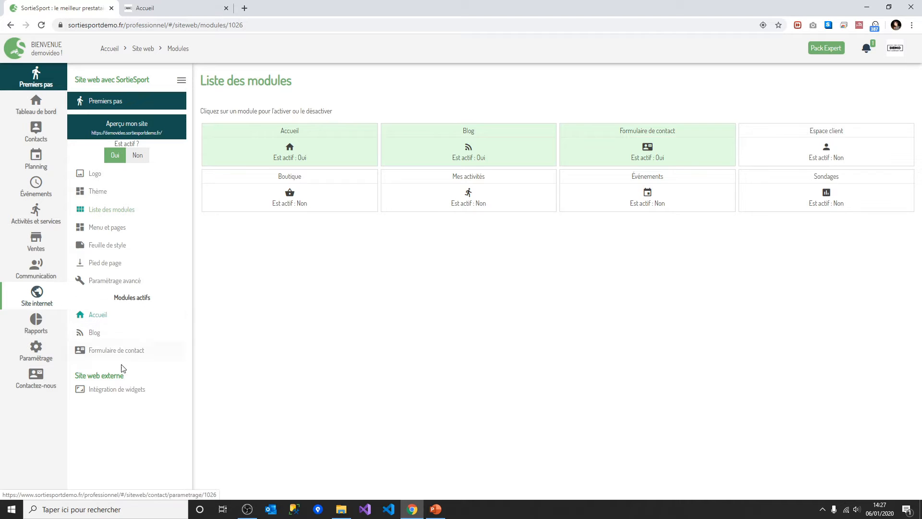
- Examine the Formulaire de contact settings: reception e-mail, page content, location and the form fields to display
left_click(106, 357)
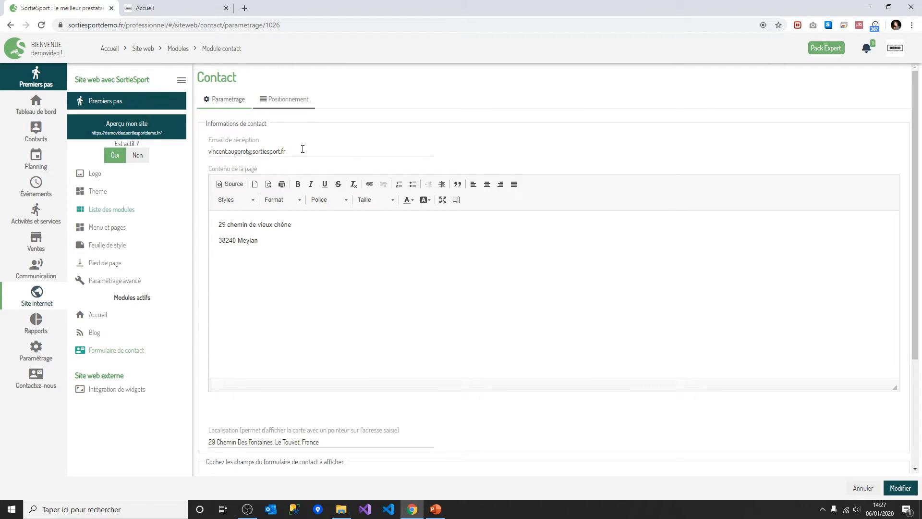
left_click_drag(303, 149, 211, 148)
left_click(339, 148)
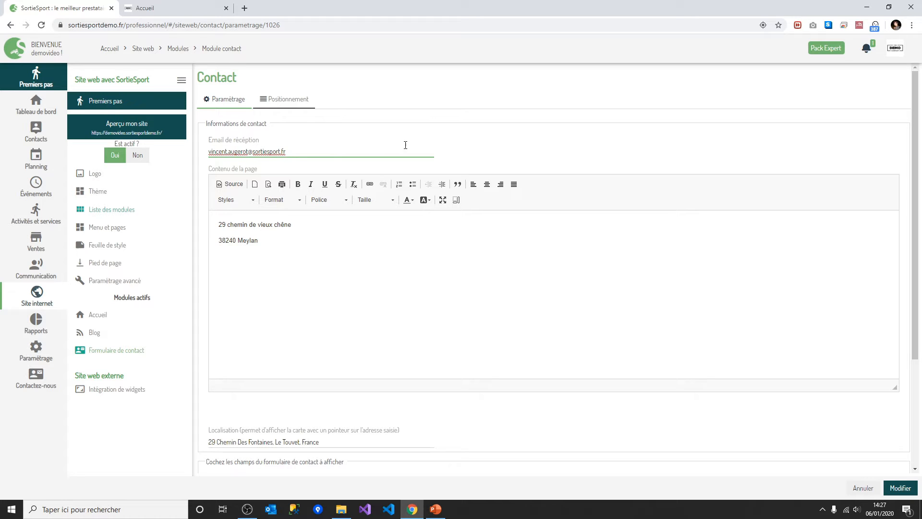
left_click(487, 280)
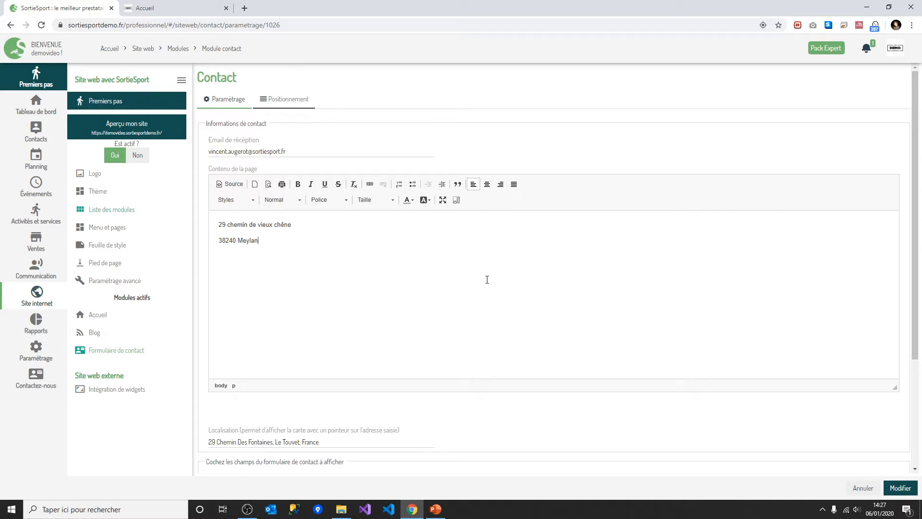
left_click_drag(288, 152, 204, 152)
left_click_drag(315, 258, 183, 201)
left_click(347, 282)
scroll(345, 269, "down", 2)
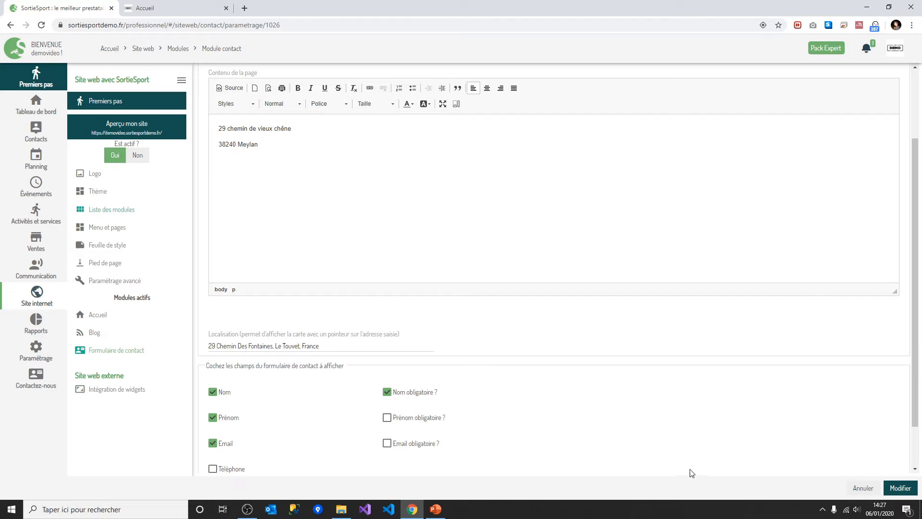
scroll(519, 399, "down", 1)
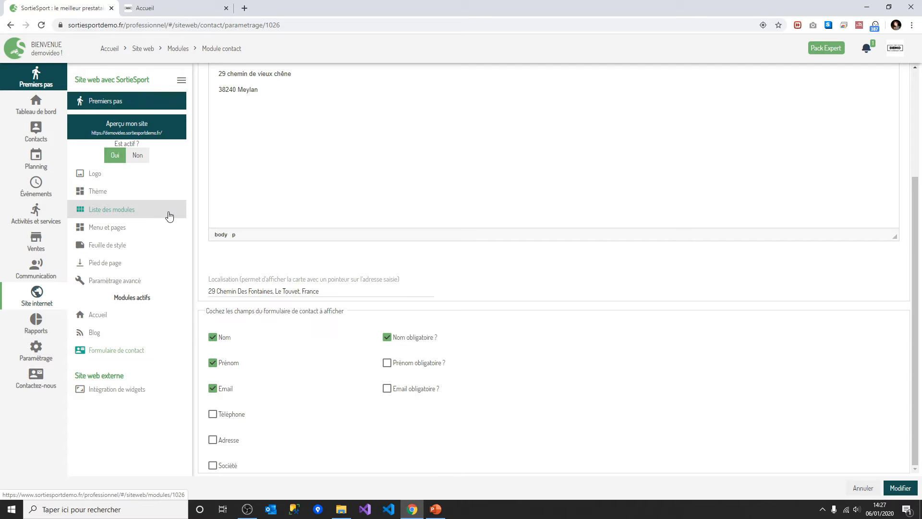
- Switch to the PowerPoint summary slide, highlight the Page d'accueil heading, and return to Chrome
left_click(435, 510)
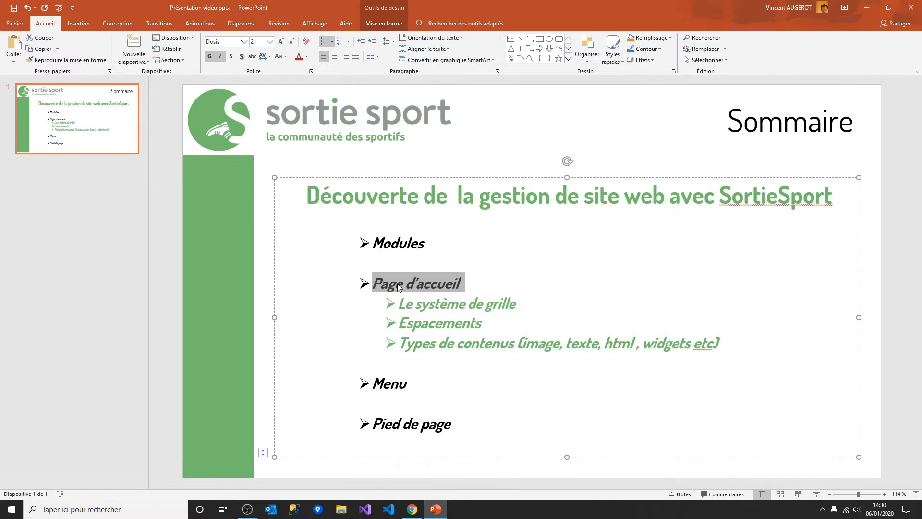
left_click(444, 284)
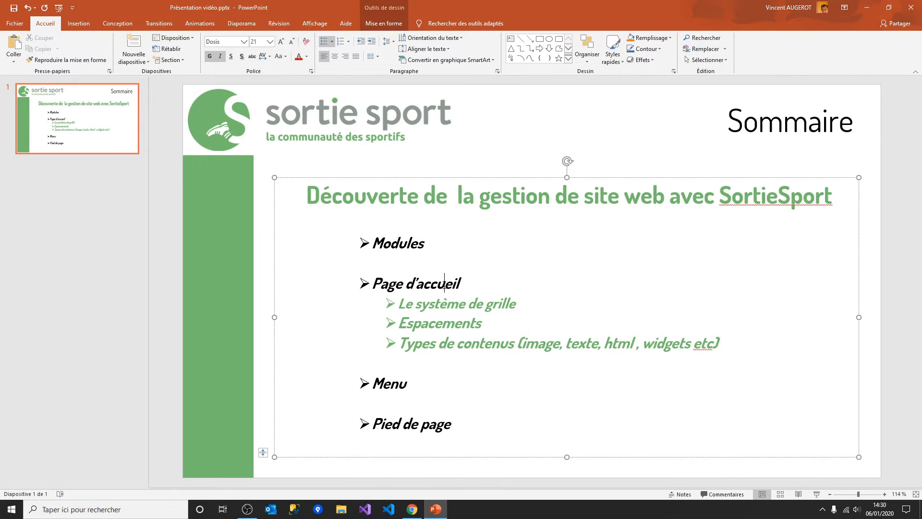
left_click_drag(443, 287, 374, 284)
left_click(412, 509)
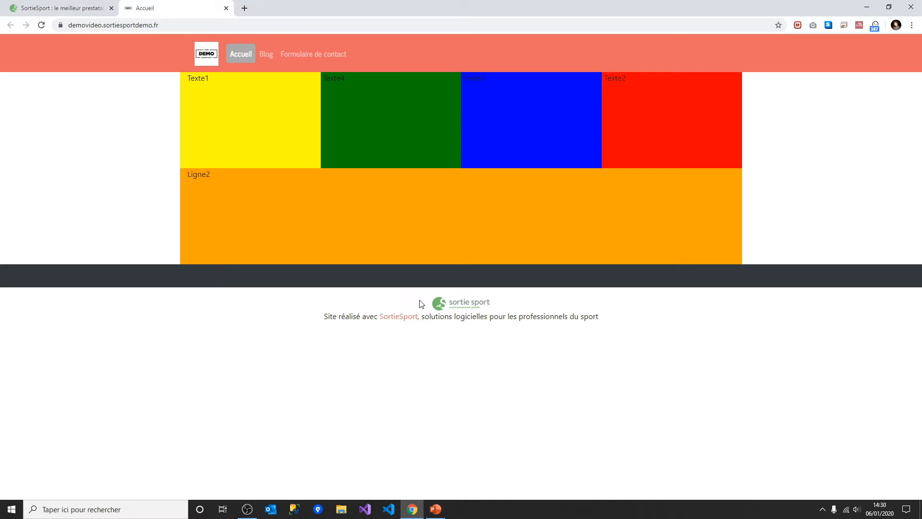
- Open the Accueil module's page editor in the website administration
left_click(61, 7)
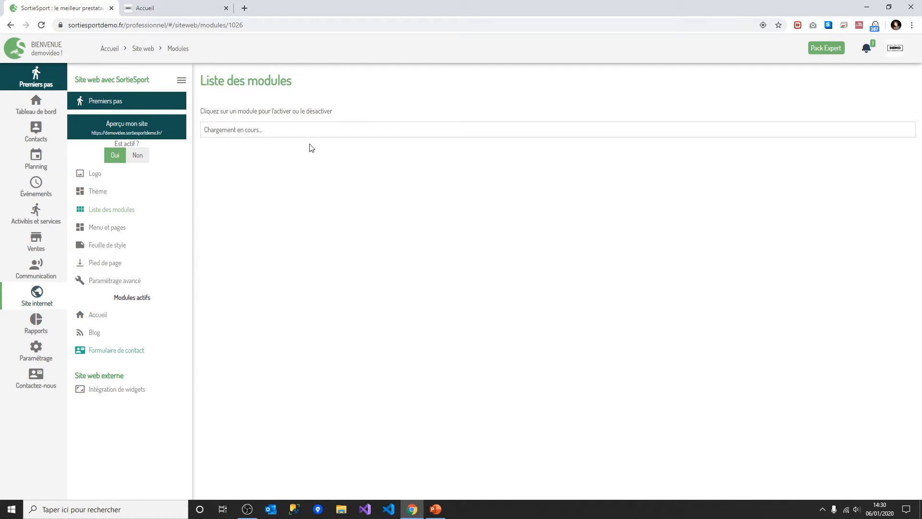
left_click(103, 190)
left_click(143, 209)
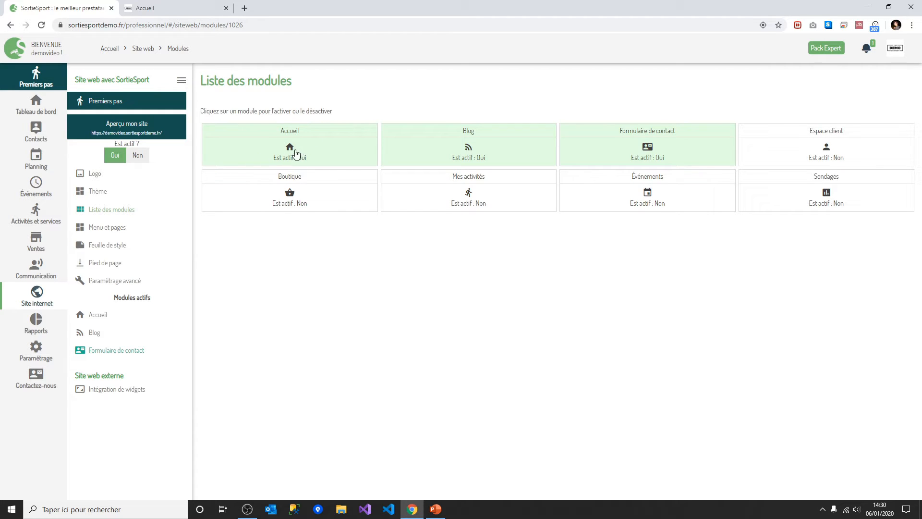
left_click(126, 320)
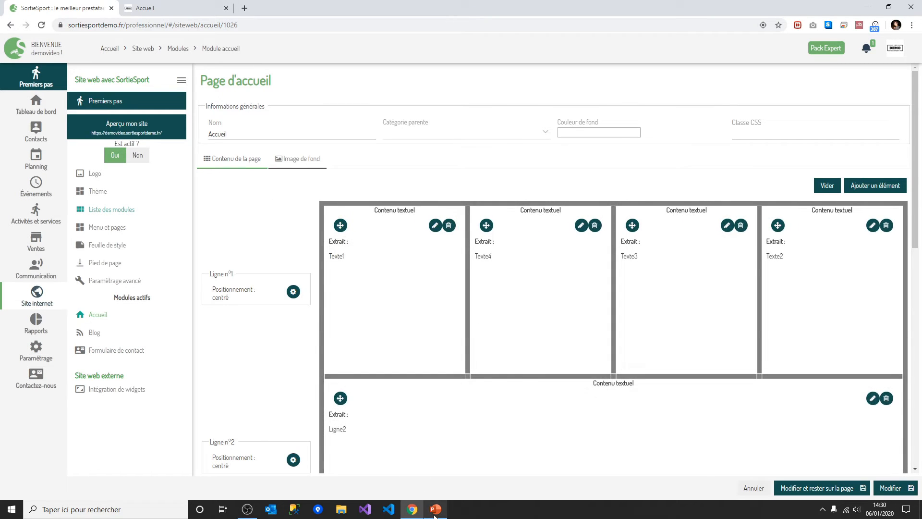
- Switch to the PowerPoint summary slide, highlight "Le système de grille", and return to the home page editor in Chrome
left_click(435, 510)
left_click(457, 304)
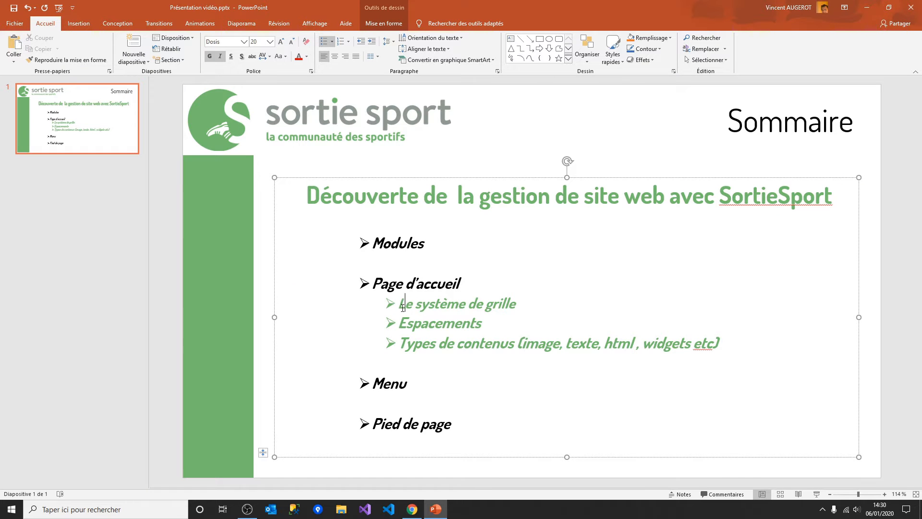
left_click_drag(403, 308, 517, 305)
left_click(435, 510)
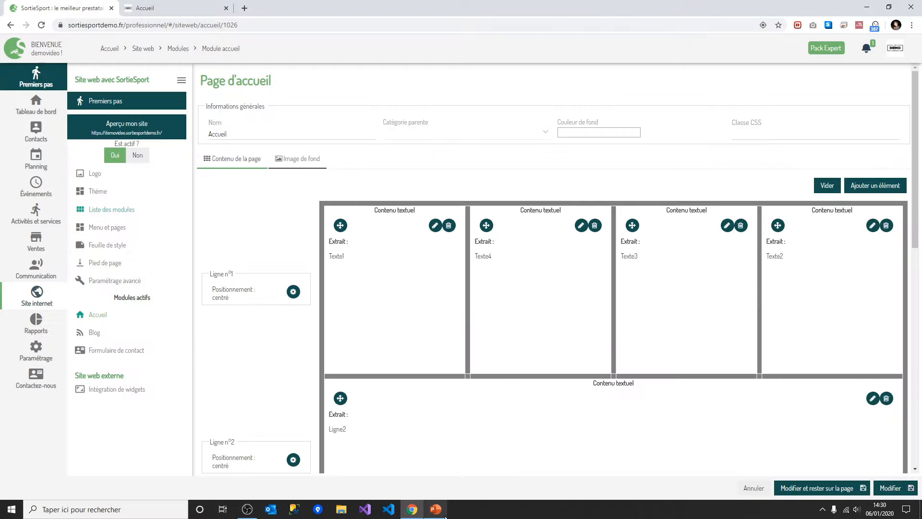
- Examine the home page content grid, including its filled text blocks and the empty rows and columns below
scroll(488, 342, "down", 3)
scroll(469, 239, "up", 1)
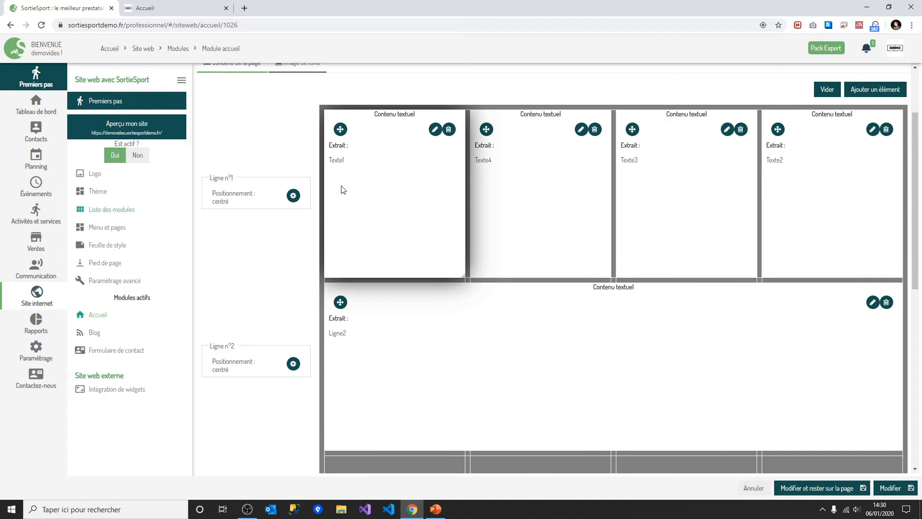
scroll(346, 191, "down", 5)
scroll(439, 292, "up", 2)
scroll(456, 273, "down", 2)
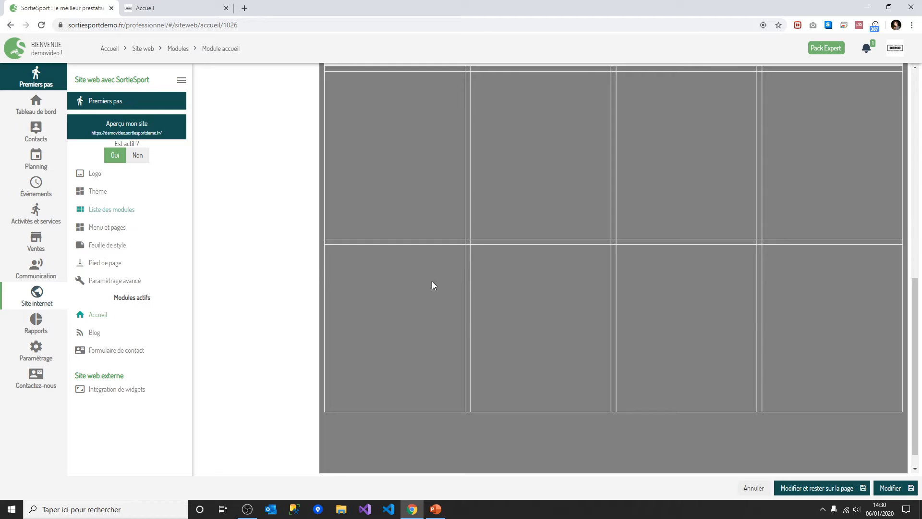
scroll(478, 321, "up", 7)
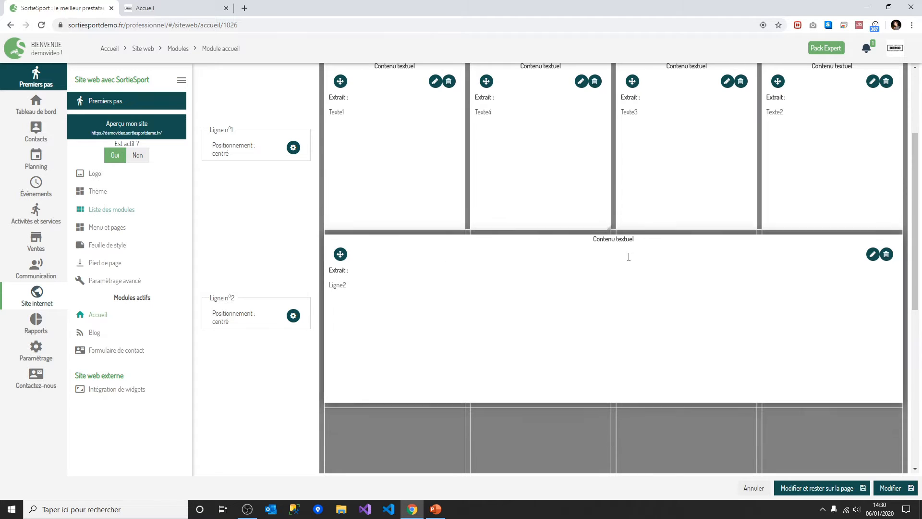
scroll(629, 256, "down", 6)
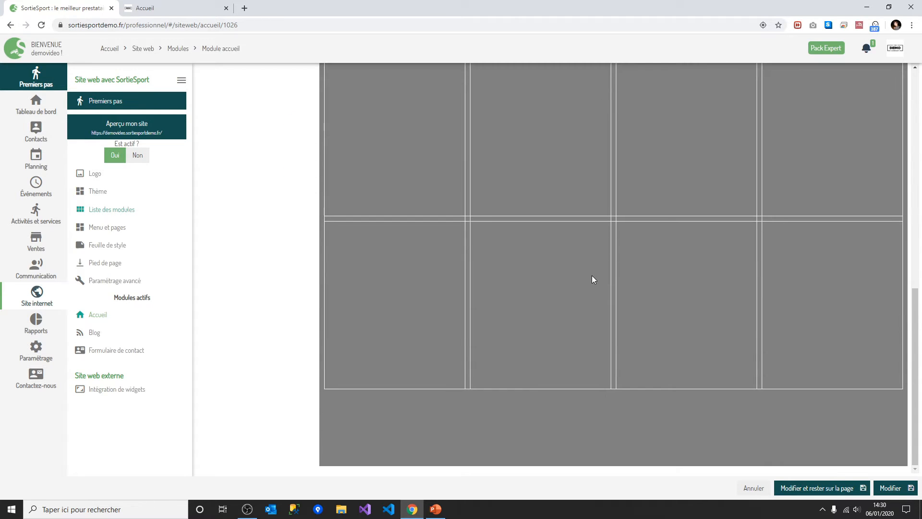
scroll(571, 302, "up", 10)
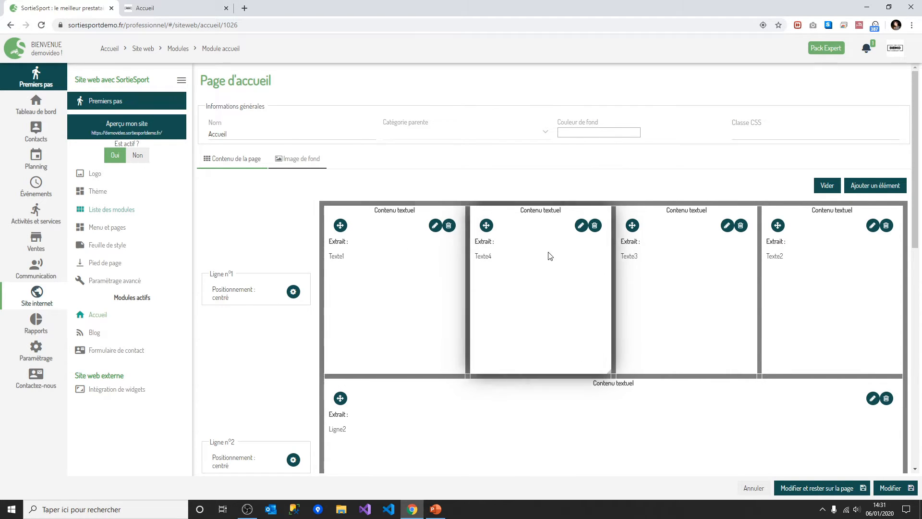
- Compare the first and second rows of the content grid with the published home page
left_click(191, 14)
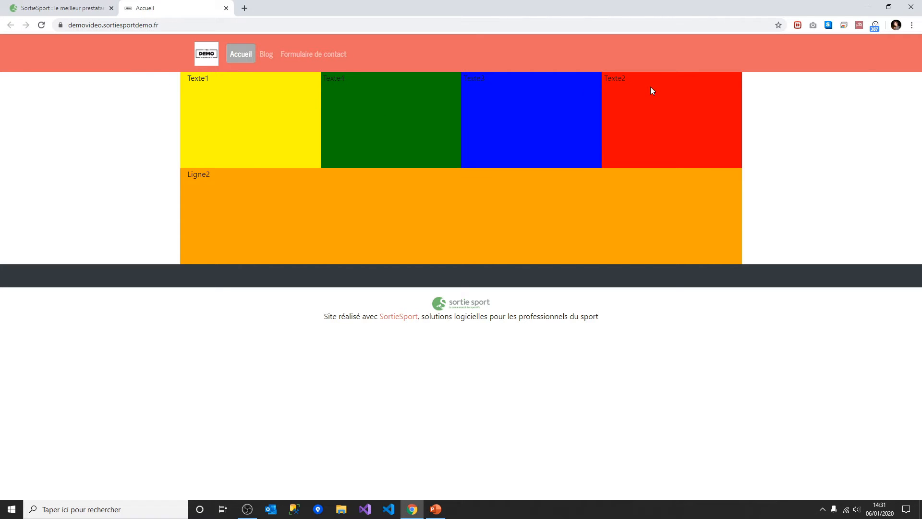
left_click(79, 4)
scroll(523, 295, "down", 3)
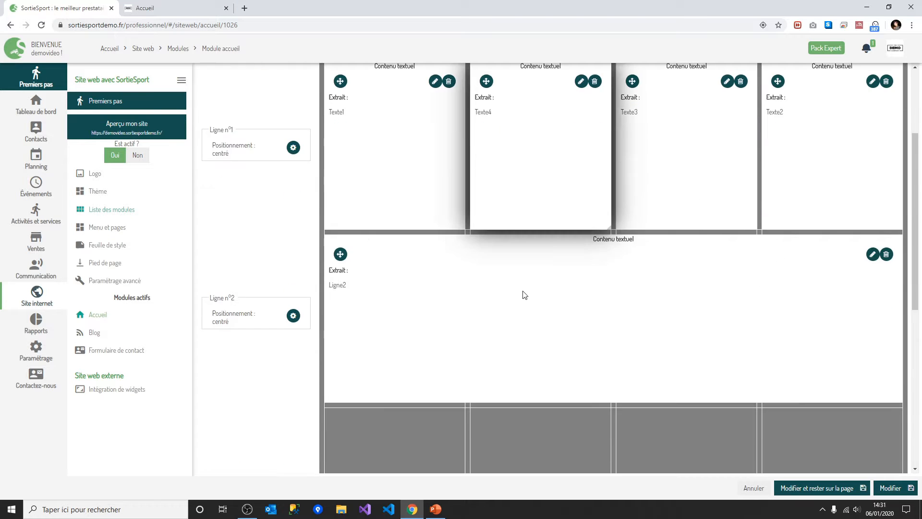
left_click(178, 3)
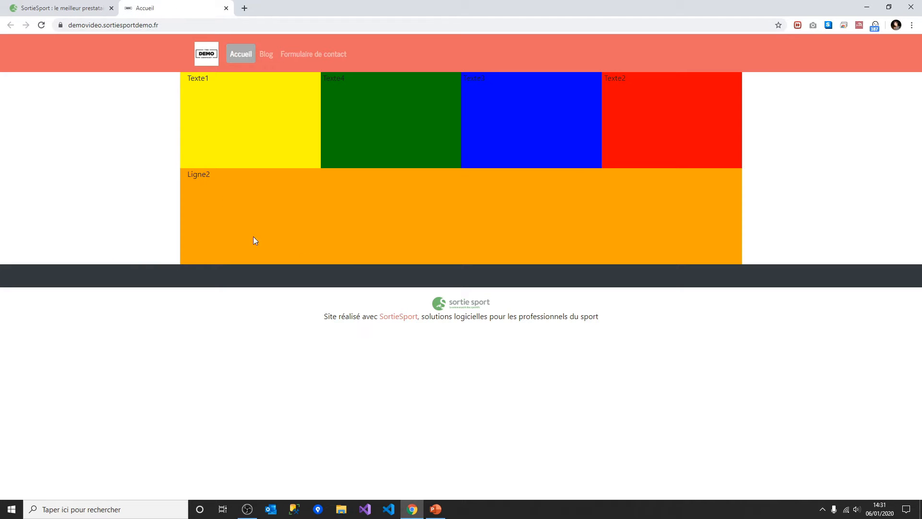
left_click(38, 4)
scroll(376, 266, "up", 3)
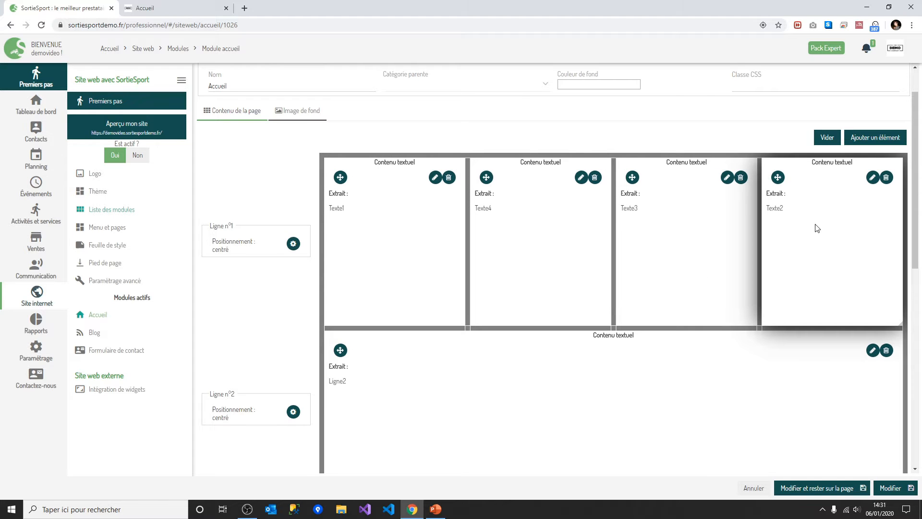
- Swap the Texte2 and Texte4 blocks in the first row, keep Ligne2 in the second row, and save while staying on the page
left_click_drag(828, 208, 523, 303)
left_click_drag(536, 392, 792, 236)
scroll(637, 331, "down", 2)
left_click_drag(615, 433, 594, 310)
left_click(811, 486)
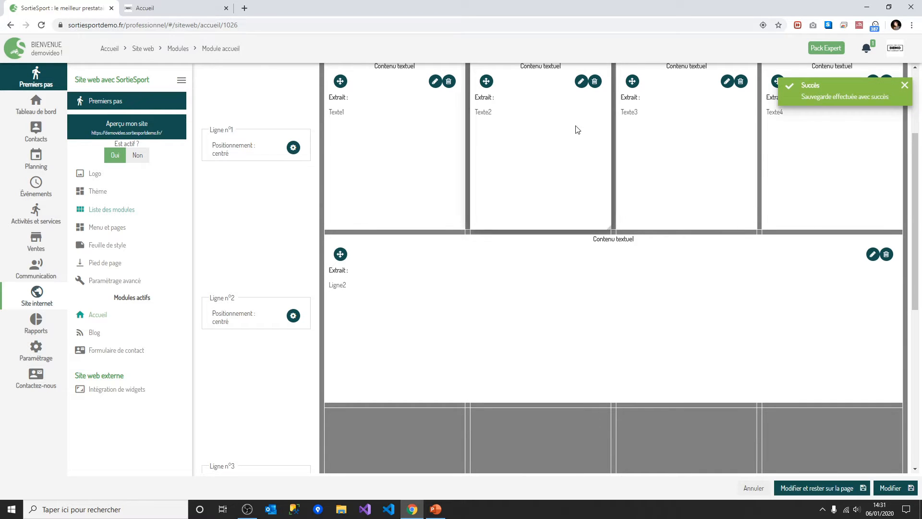
- Check the rearranged blocks on the published home page and return to the empty rows of the content grid
left_click(165, 6)
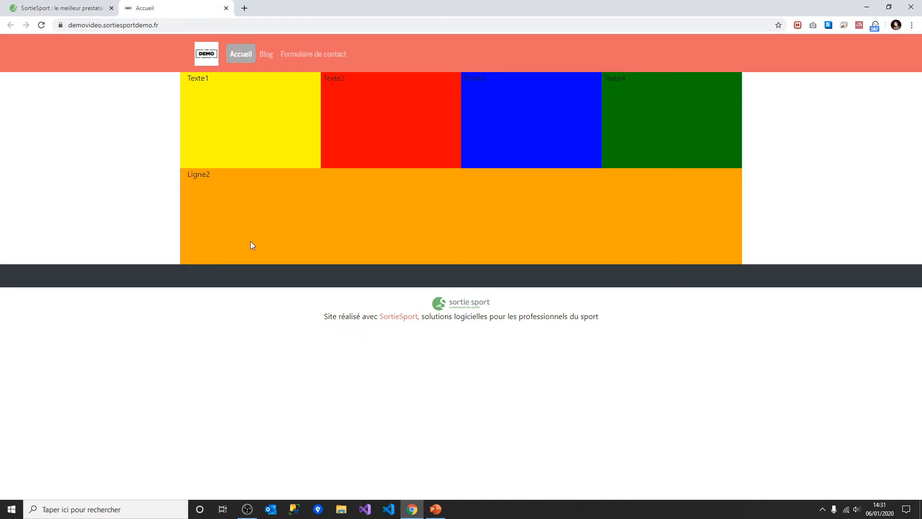
left_click(63, 8)
scroll(448, 218, "down", 10)
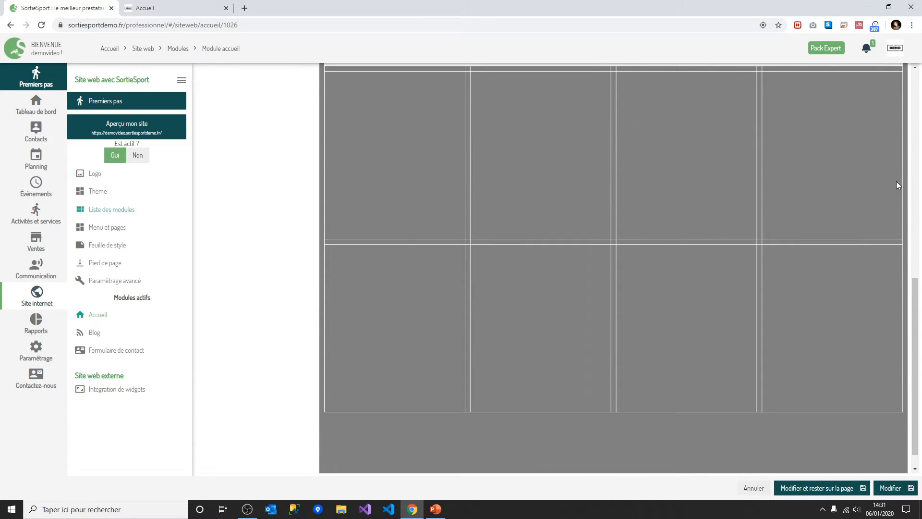
- Add an empty element to the home page content grid and delete it from the third row
scroll(538, 203, "up", 2)
scroll(552, 223, "up", 1)
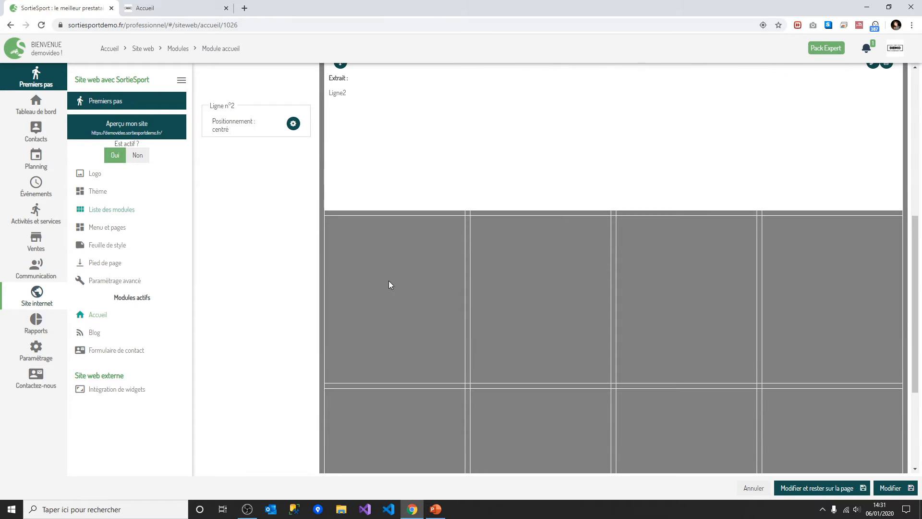
scroll(389, 285, "up", 7)
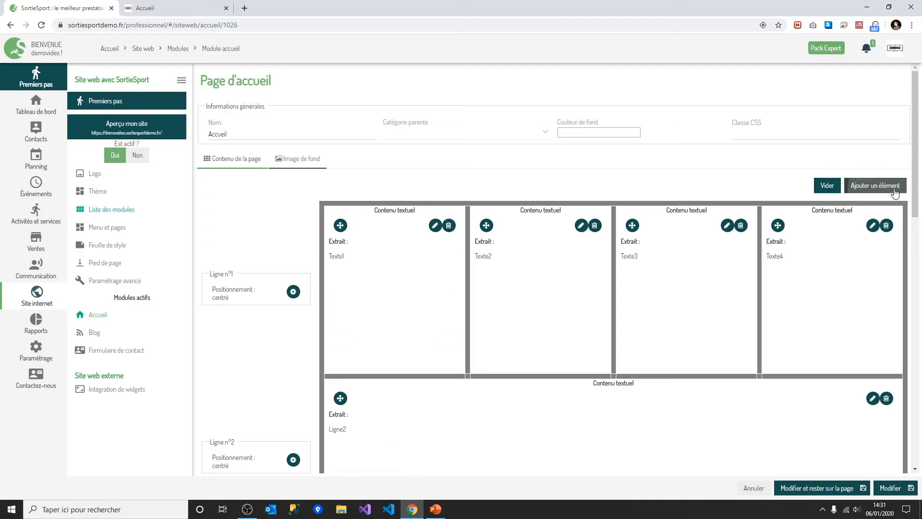
left_click(875, 185)
scroll(491, 351, "down", 6)
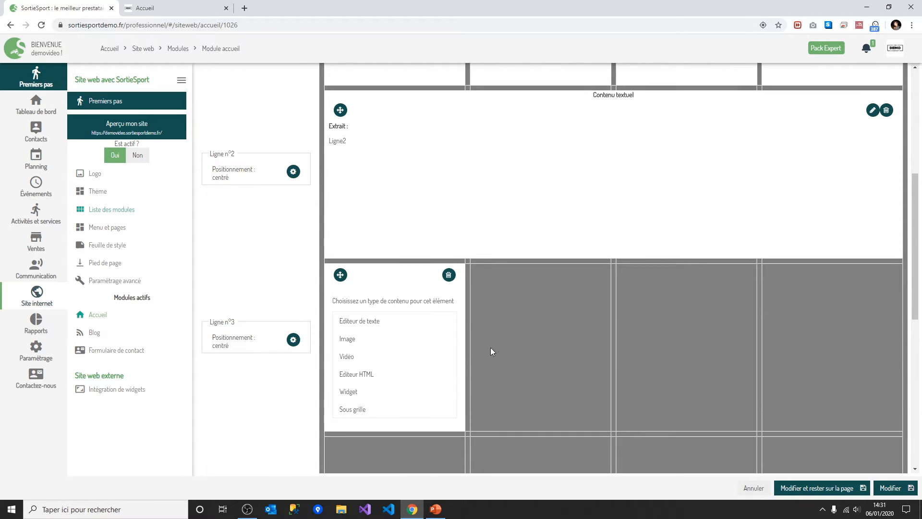
left_click(448, 274)
left_click(502, 292)
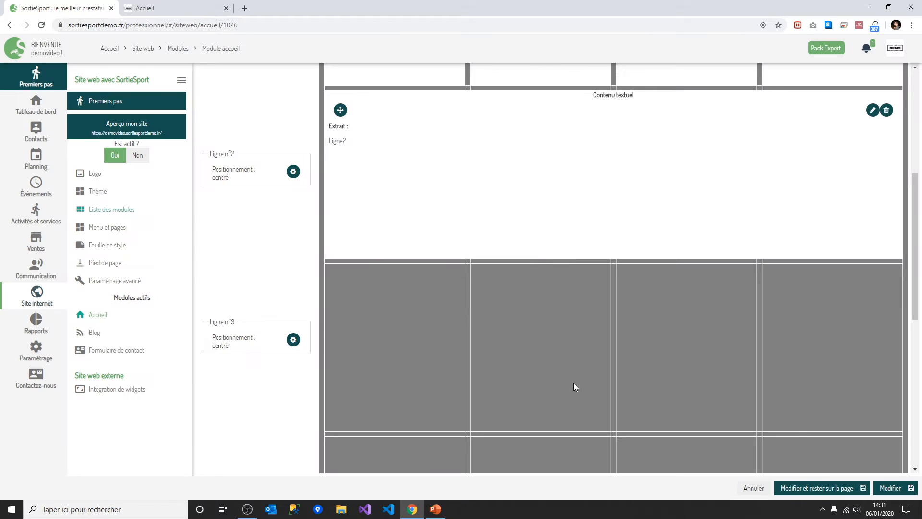
- Create a text editor block across the first three columns of the third row and enter "Démonstration vidéo Ligne 3"
scroll(435, 277, "down", 2)
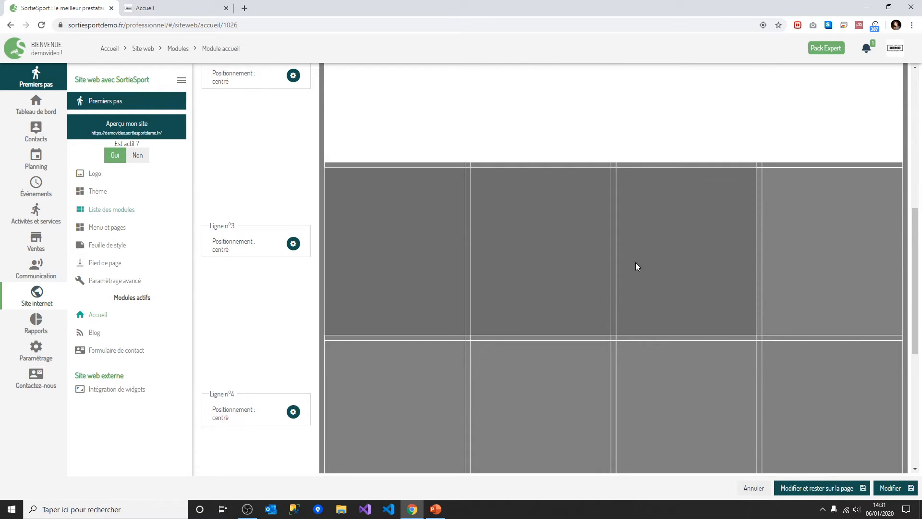
left_click(650, 259)
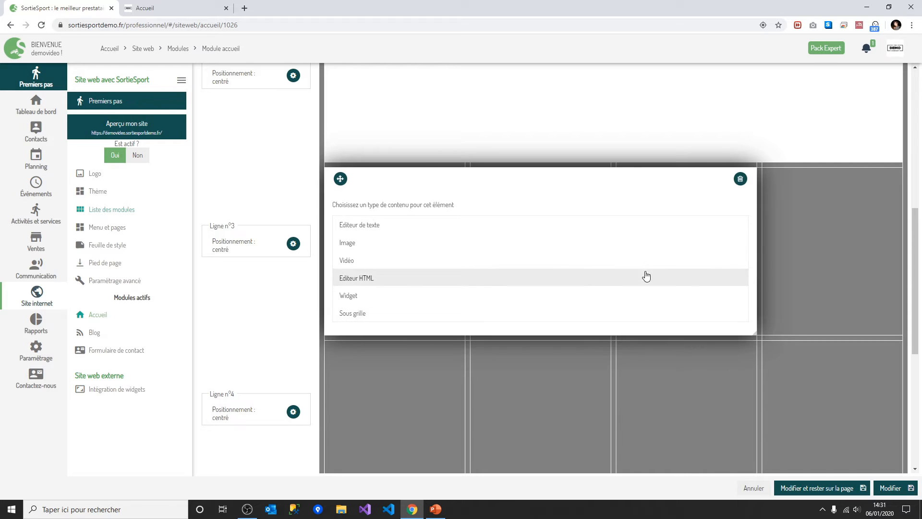
left_click(417, 226)
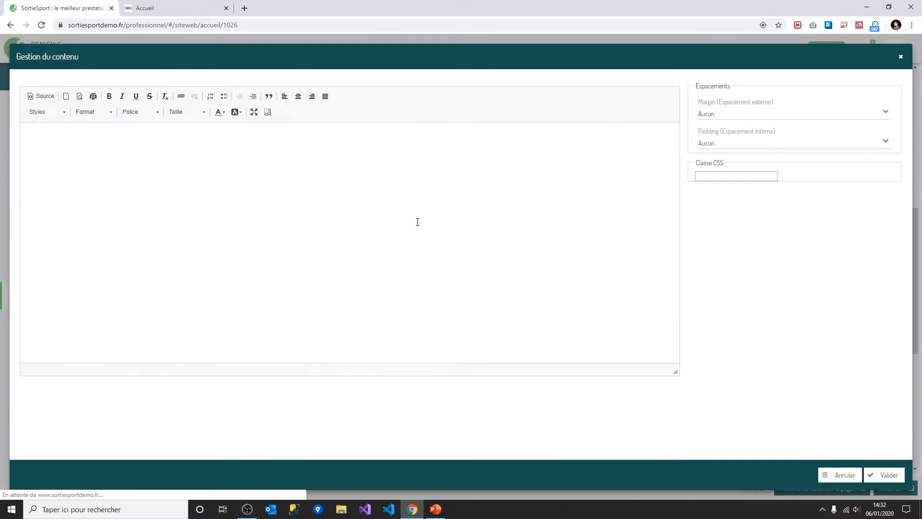
type("Démonstration vidéo Ligne 3")
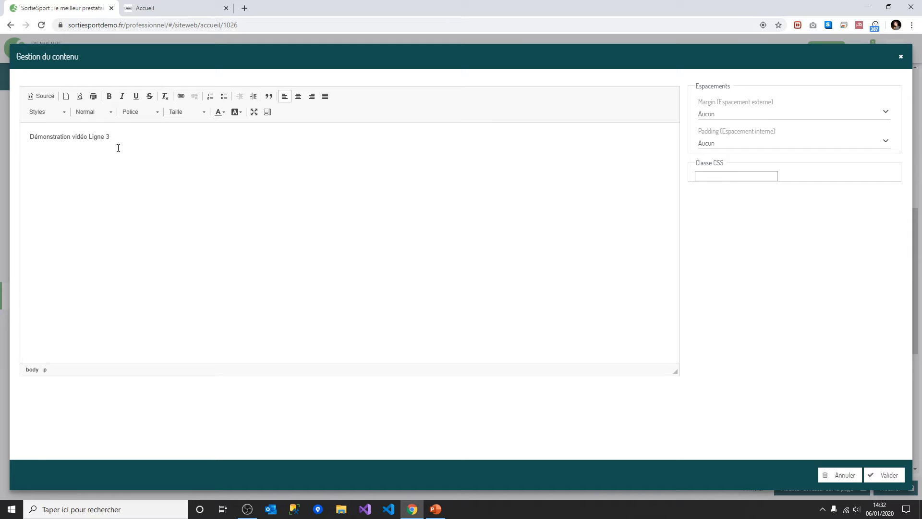
- Format the new text as centred, bold and size 28, then validate the block and save while staying on the page
triple_click(118, 148)
left_click(297, 96)
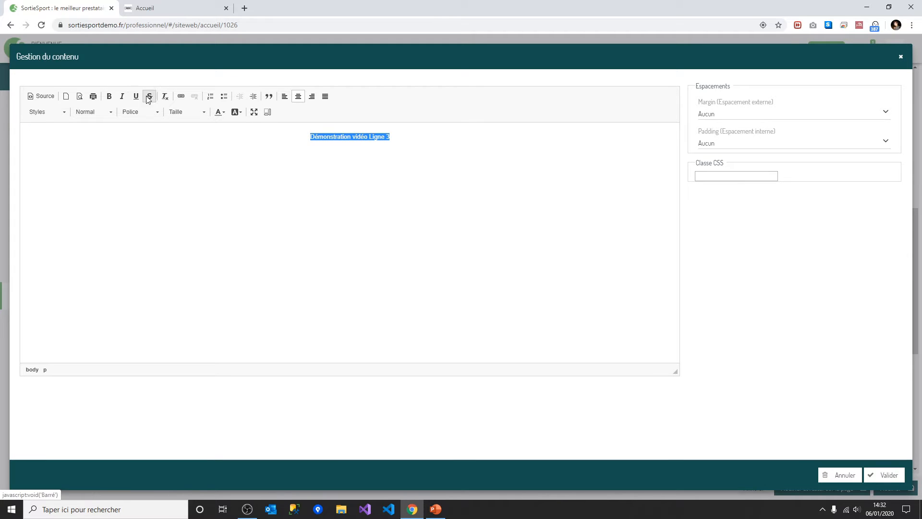
left_click(109, 96)
left_click(203, 112)
scroll(196, 168, "down", 5)
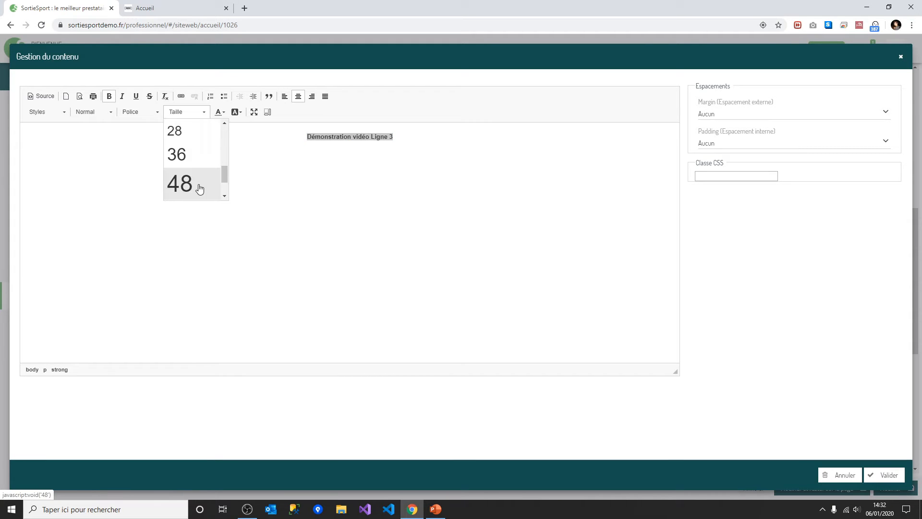
left_click(192, 138)
left_click(889, 473)
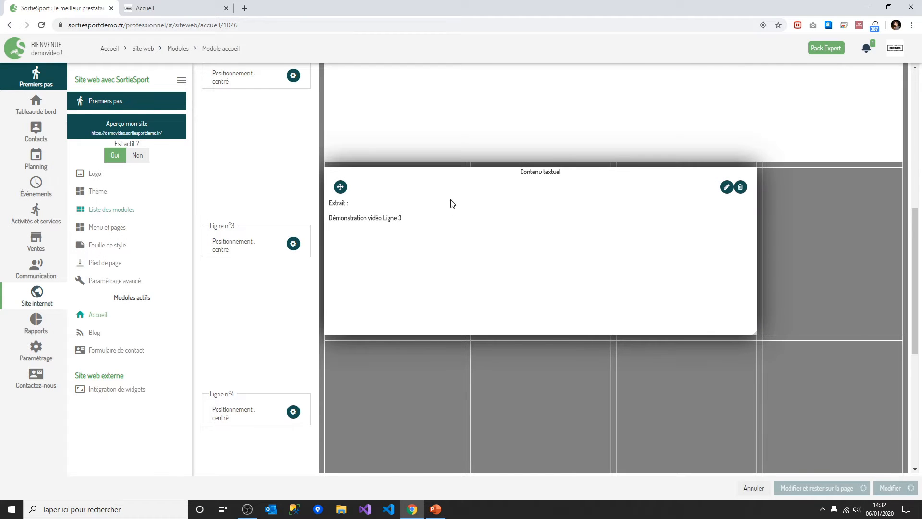
- Reload the published home page and check the placement of the "Démonstration vidéo Ligne 3" text below Ligne2
scroll(407, 229, "up", 3)
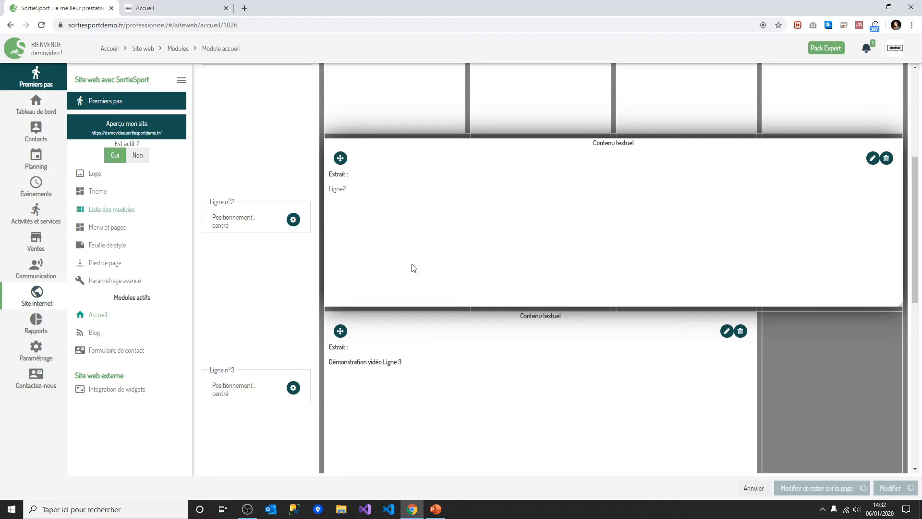
left_click(179, 5)
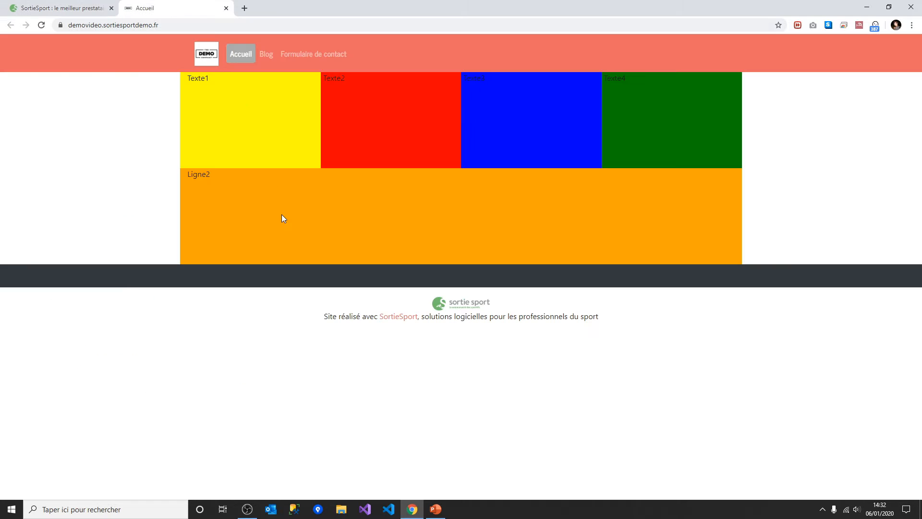
key("F5")
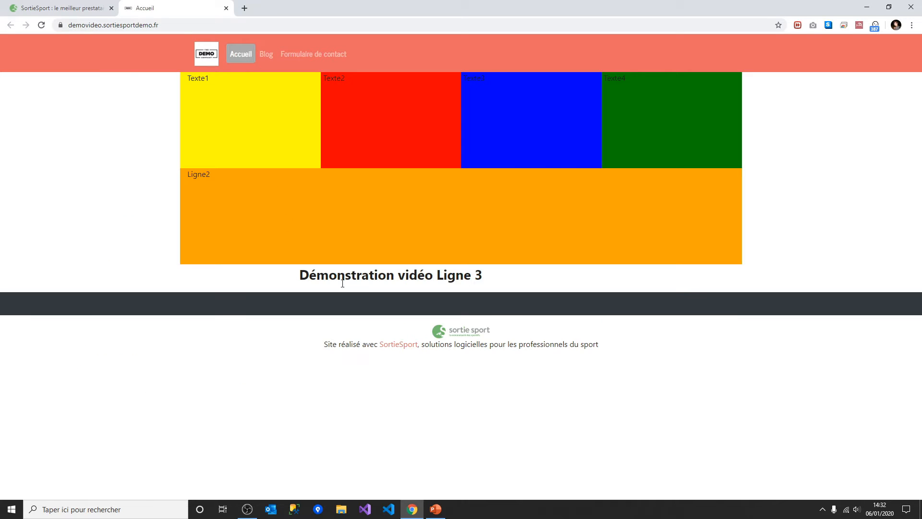
left_click_drag(508, 281, 309, 282)
left_click(309, 282)
left_click_drag(483, 280, 296, 273)
left_click(287, 267)
- Narrow the third-row text block to the first two columns of the grid and save while staying on the page
left_click(61, 4)
scroll(661, 323, "down", 3)
left_click_drag(753, 230, 596, 236)
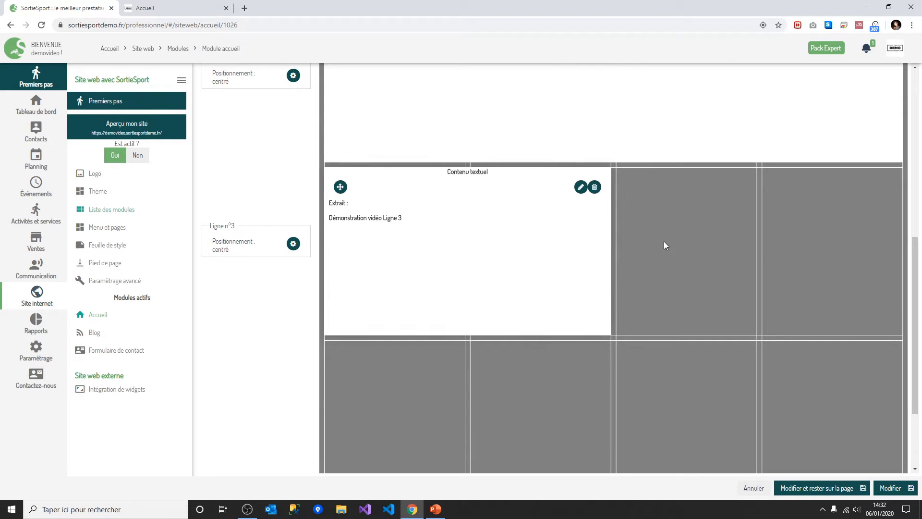
left_click(807, 486)
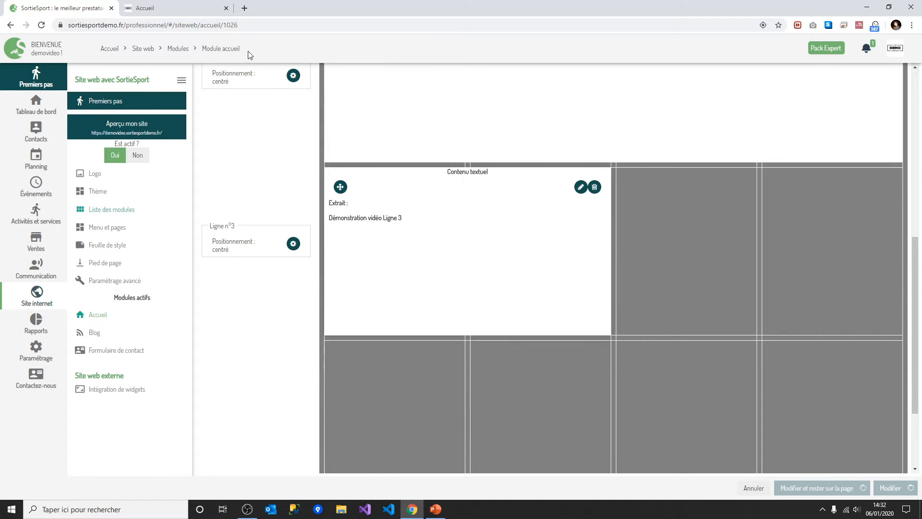
- Reload the published home page, check where the narrowed third-row text sits, and return to the content grid
left_click(218, 5)
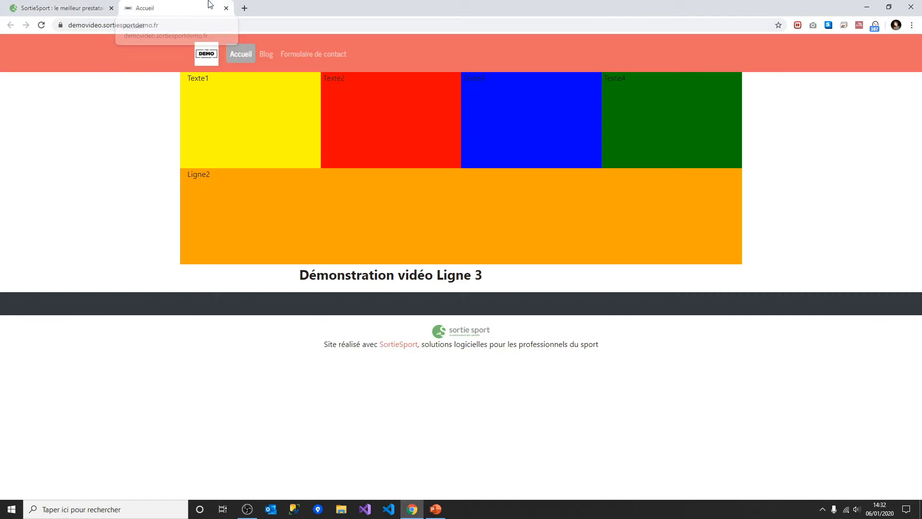
key("F5")
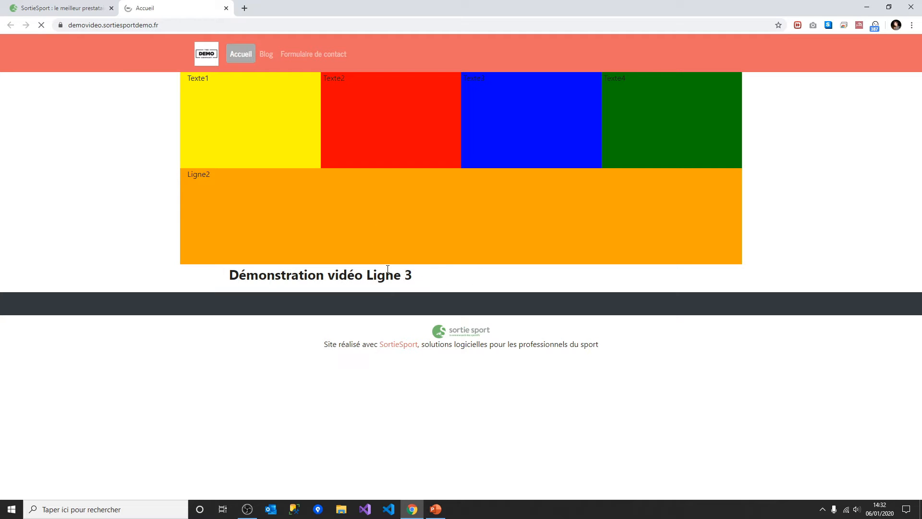
left_click_drag(247, 275, 414, 281)
left_click(91, 7)
- Switch to the PowerPoint summary slide, highlight the Espacements topic, and return to the browser
left_click(436, 509)
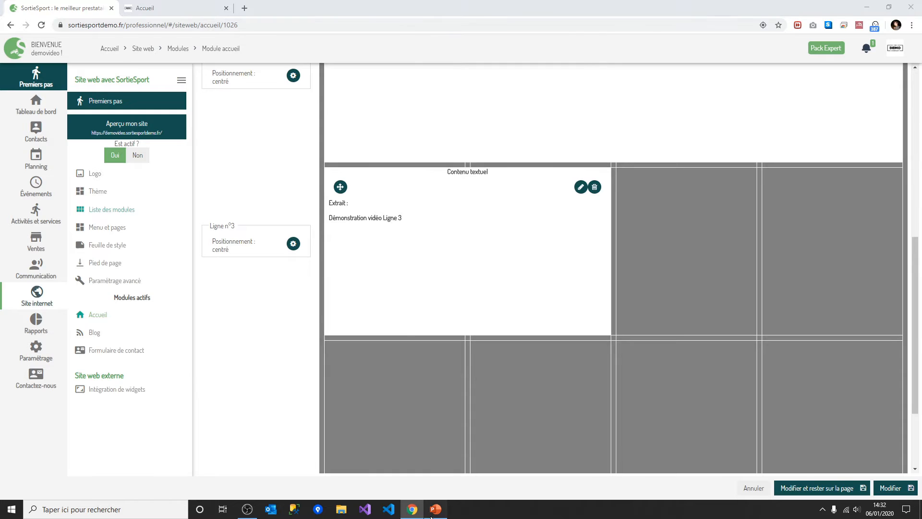
left_click(483, 308)
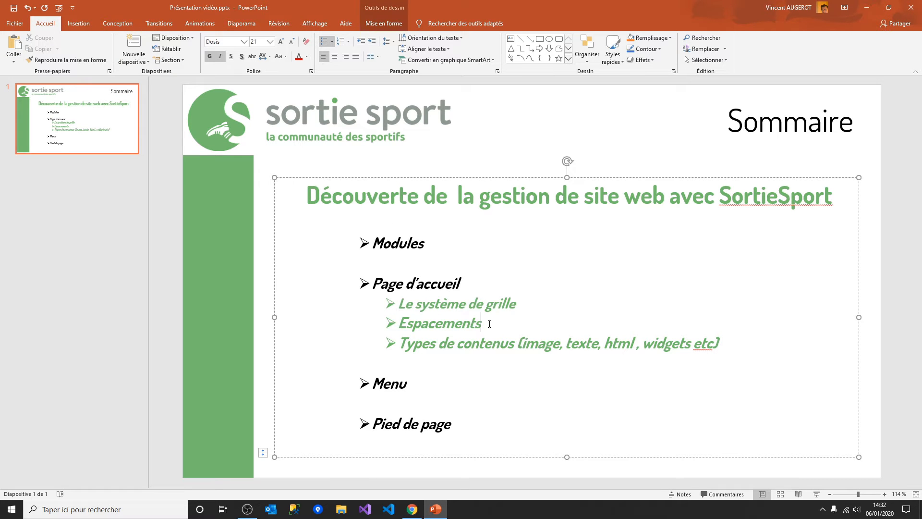
left_click_drag(485, 322, 416, 331)
left_click(436, 509)
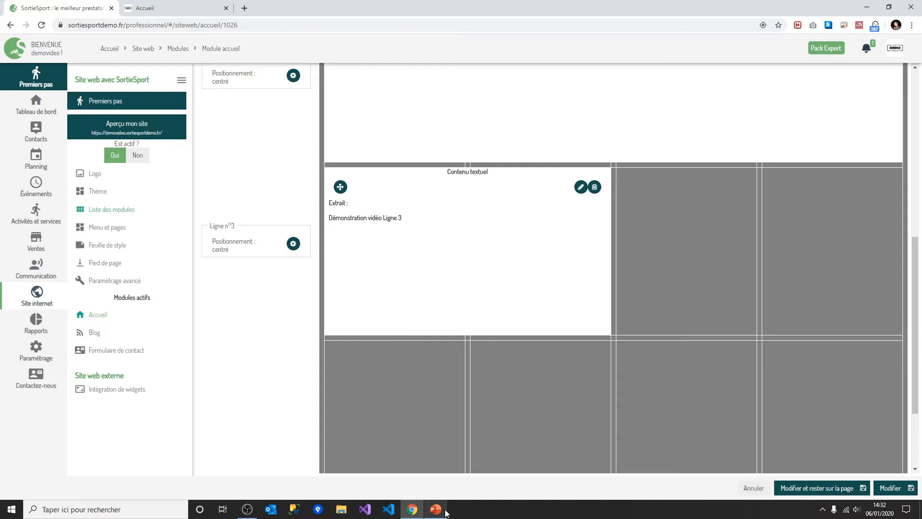
- Examine the spacing around the Texte1 block and its text on the published home page
left_click(177, 7)
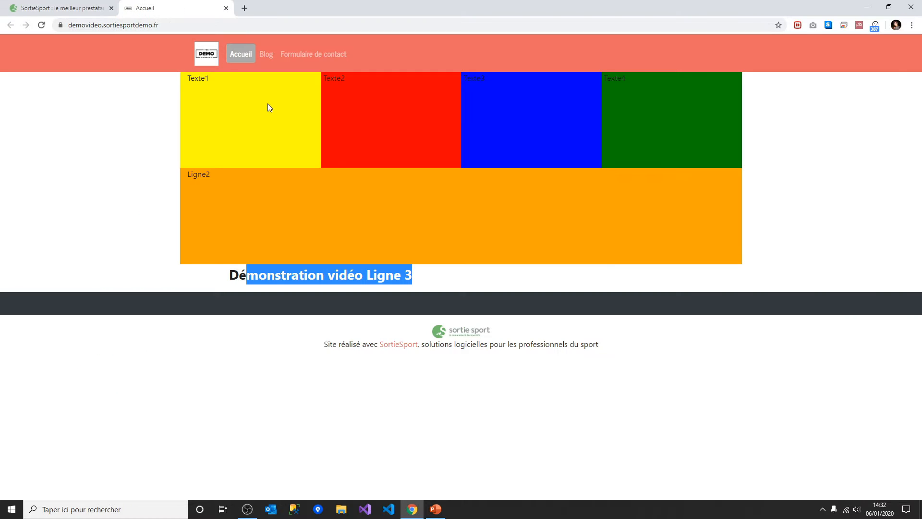
left_click(298, 134)
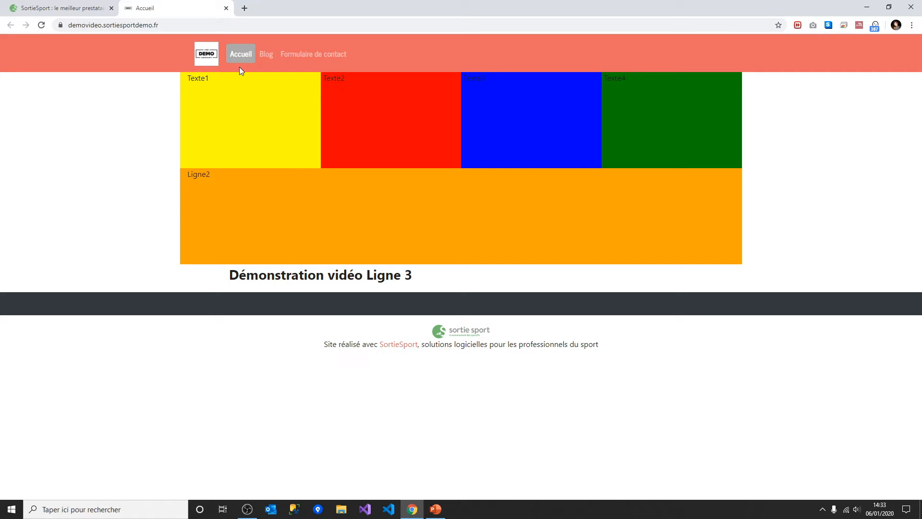
double_click(203, 80)
left_click(193, 81)
- Set the external margin of the Texte1 block to grand, validate, and save while staying on the page
left_click(74, 4)
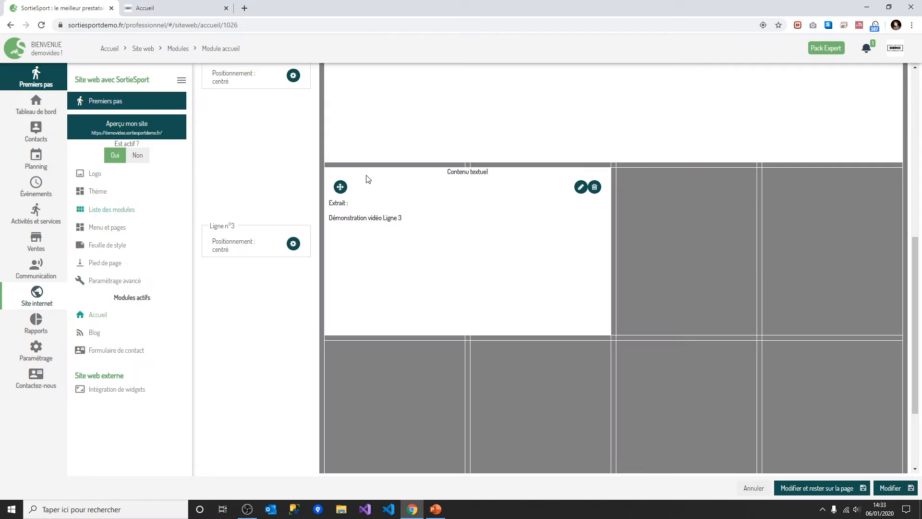
scroll(409, 221, "up", 5)
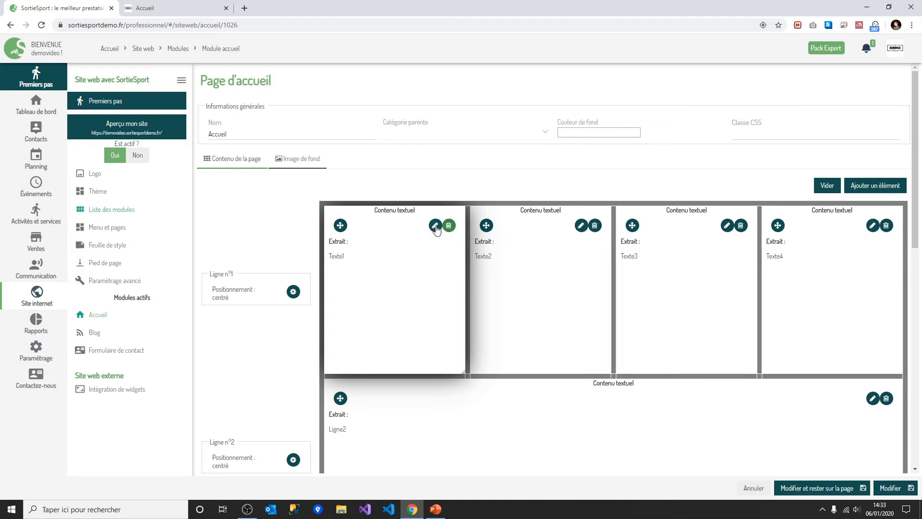
left_click(436, 225)
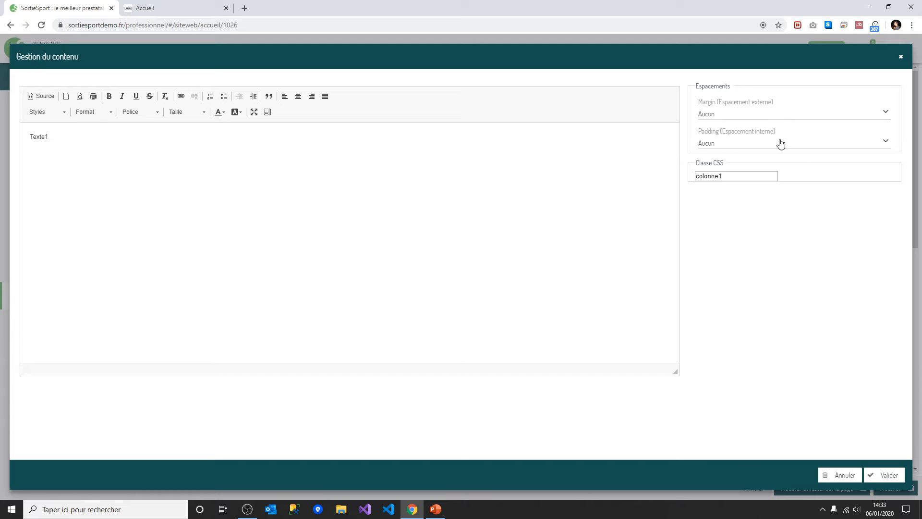
left_click(726, 118)
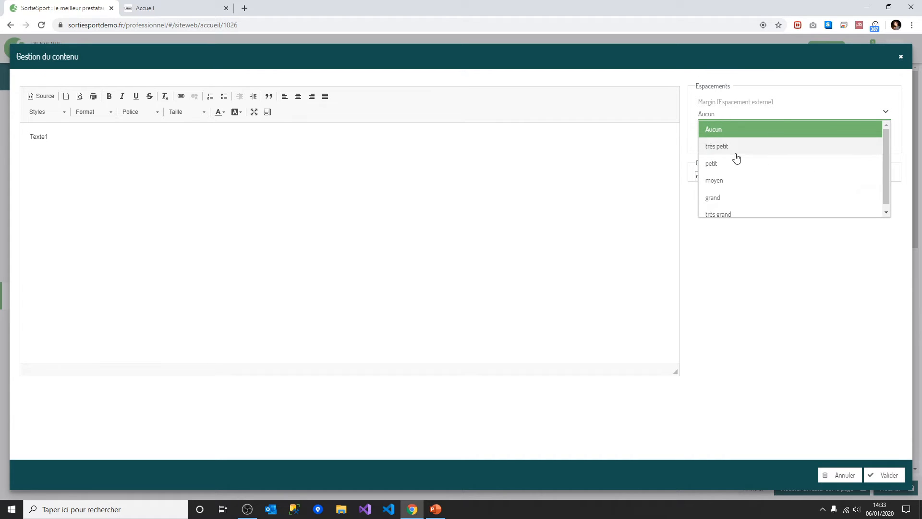
left_click(729, 201)
left_click(897, 475)
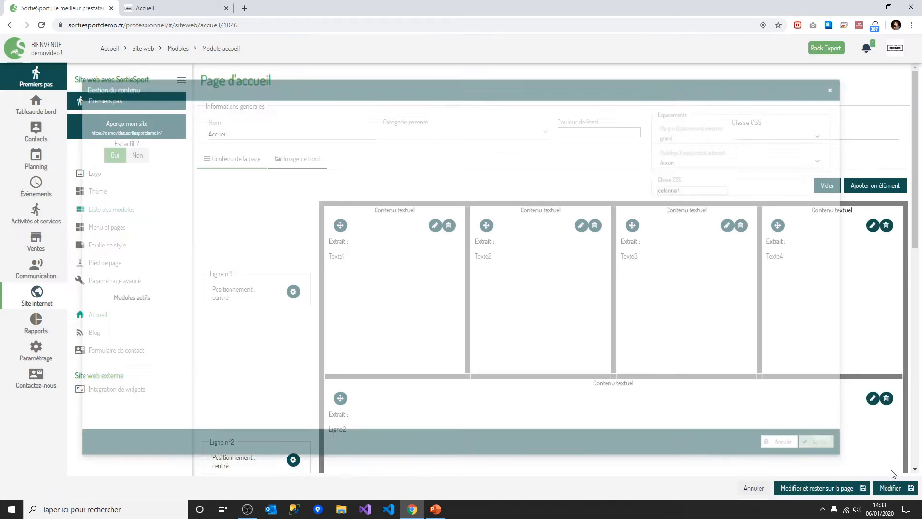
left_click(821, 490)
- Reload the published home page, check the external spacing around Texte1, and return to the content grid
left_click(185, 7)
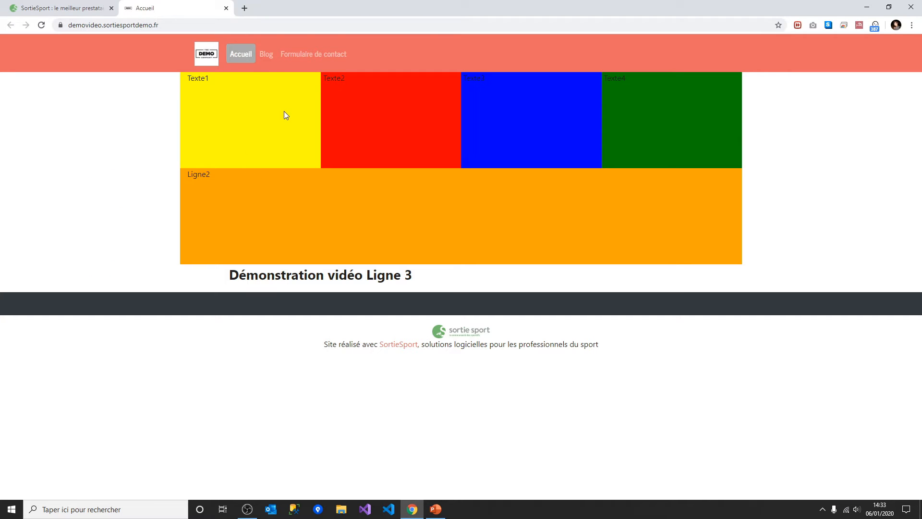
key("F5")
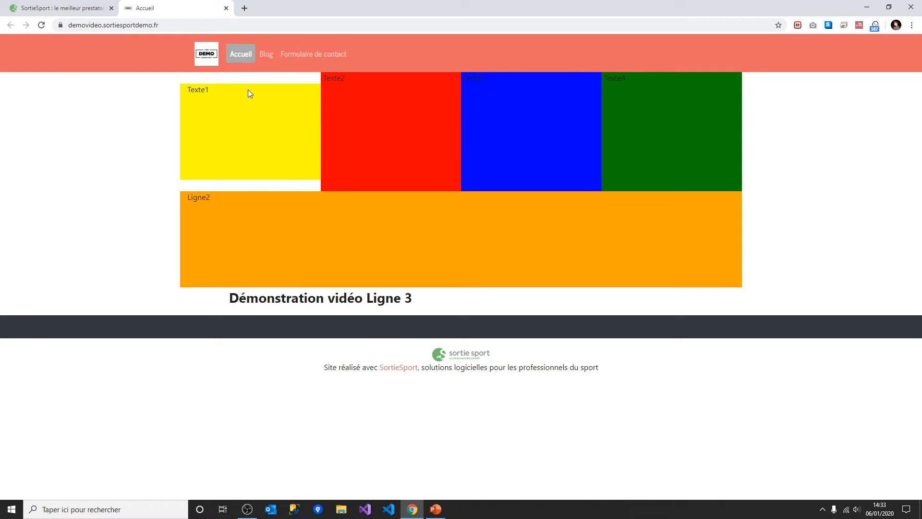
key("ctrl+Tab")
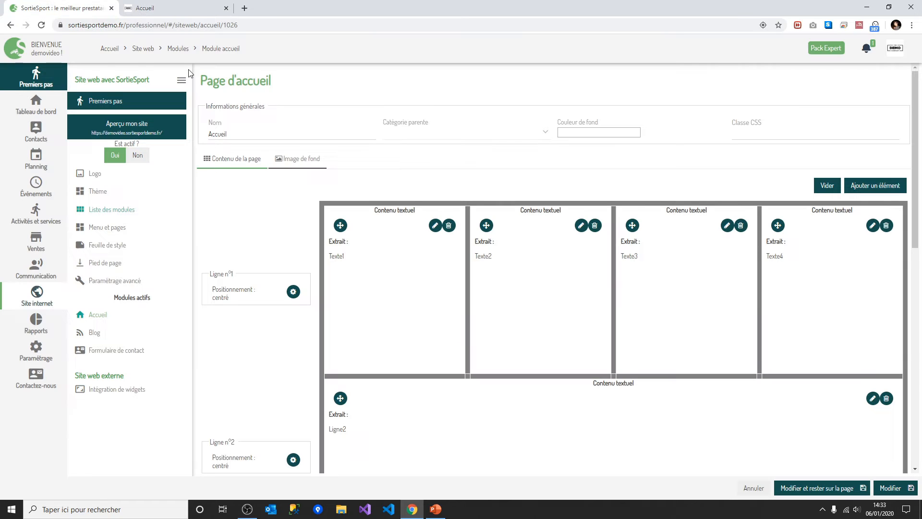
- Set the internal padding of the Texte1 block to grand, save while staying on the page, and open the published home page
left_click(436, 226)
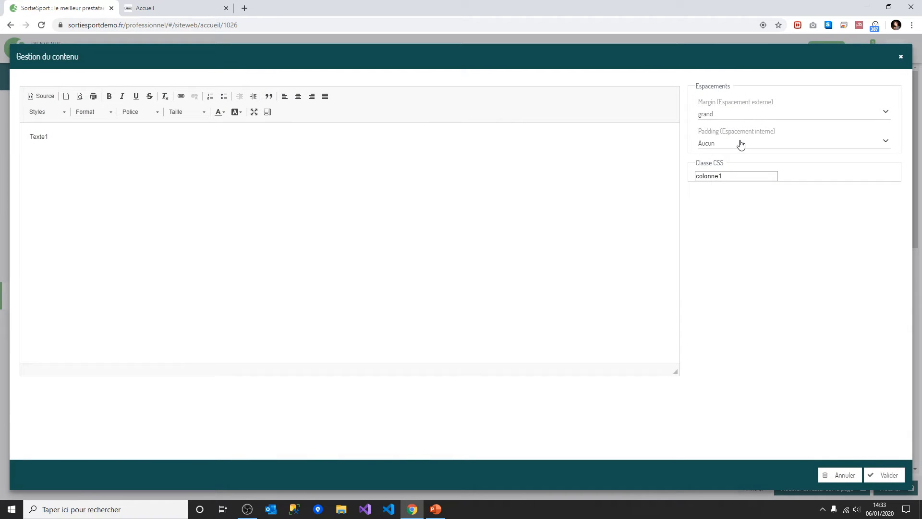
left_click(741, 143)
left_click(733, 227)
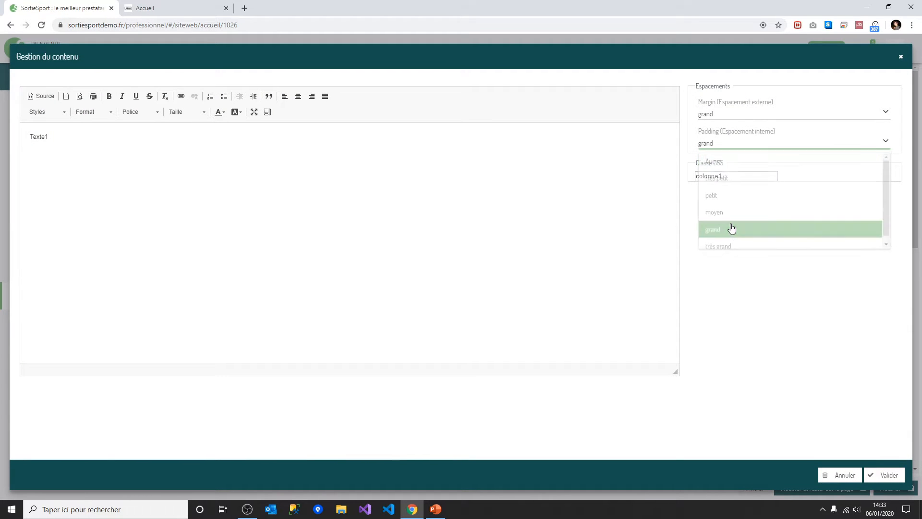
left_click(889, 476)
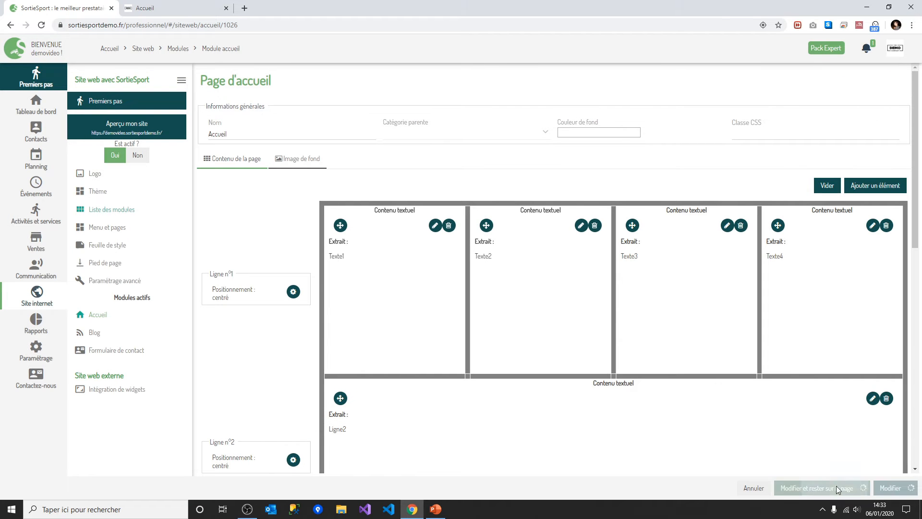
left_click(159, 6)
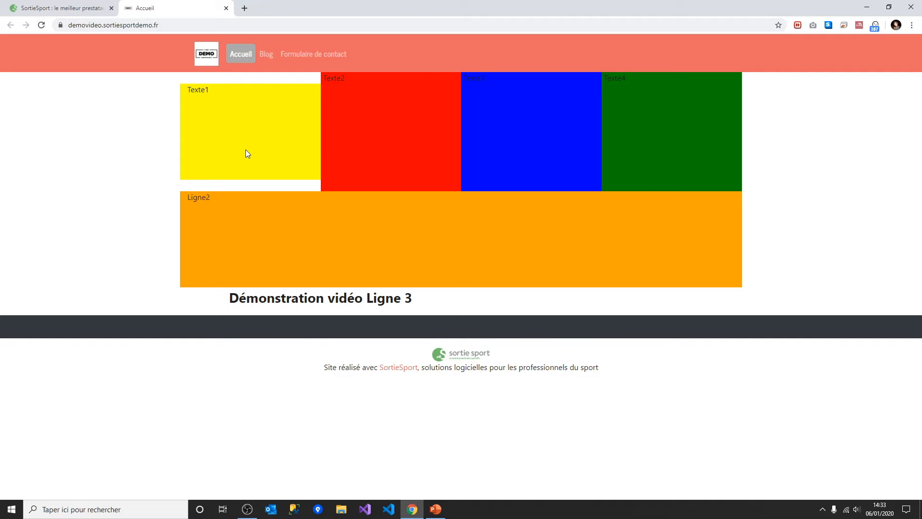
- Reload the published home page, check the internal spacing around the Texte1 text, and return to the content grid
left_click(42, 25)
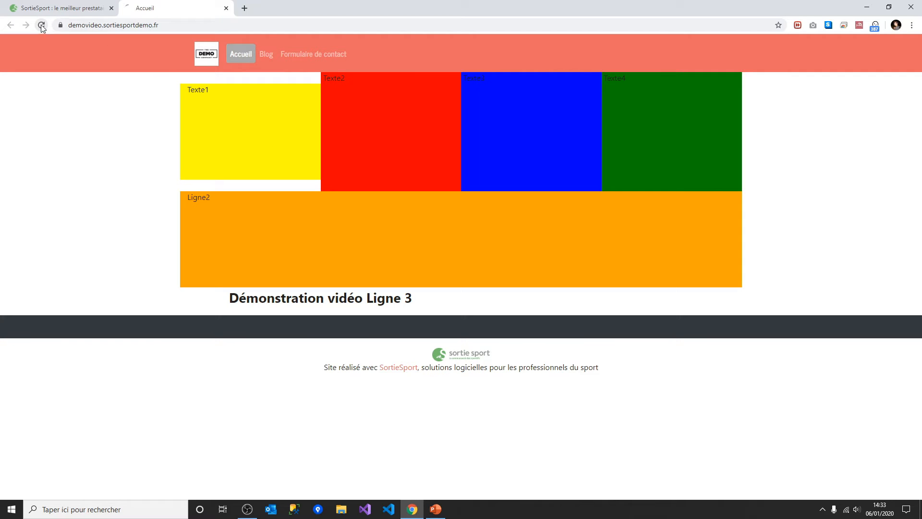
left_click(212, 102)
left_click_drag(192, 103, 226, 105)
left_click(221, 104)
left_click(114, 6)
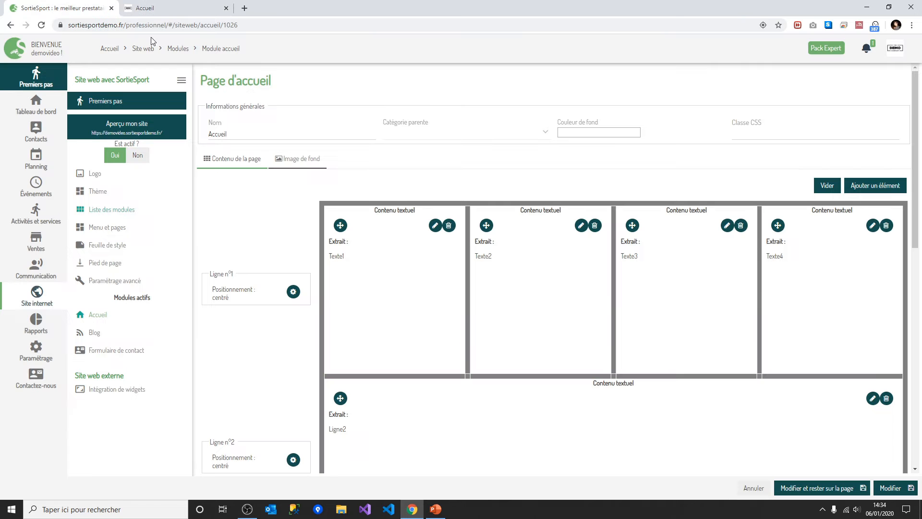
- Compare the positioning setting of Ligne n°1 in the grid with its layout on the published home page
scroll(284, 217, "down", 1)
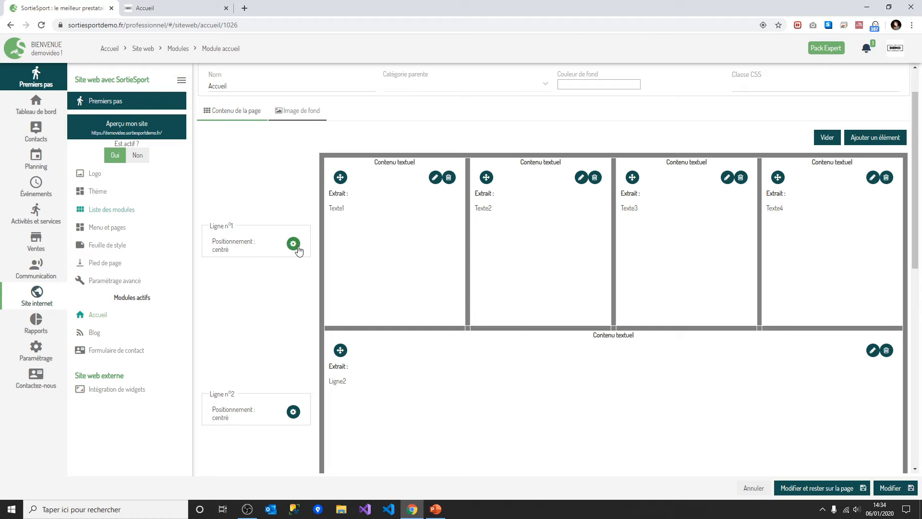
left_click(184, 8)
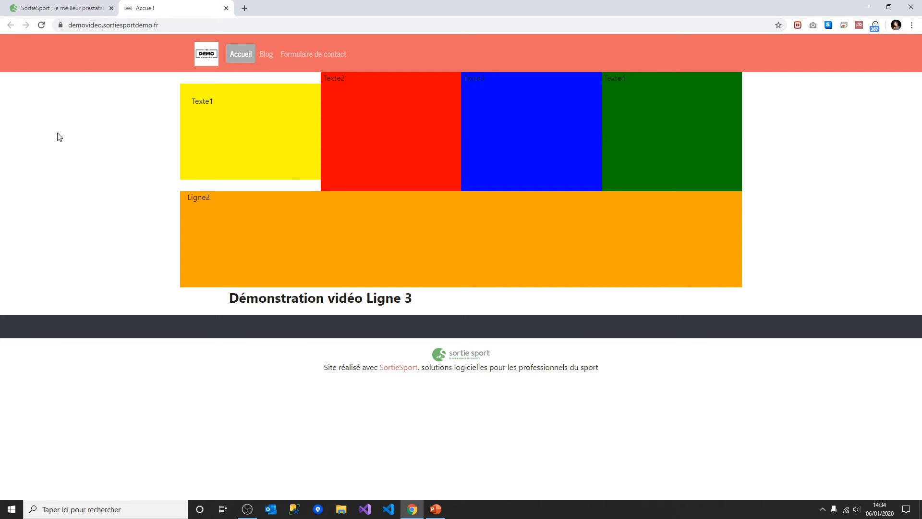
left_click(103, 6)
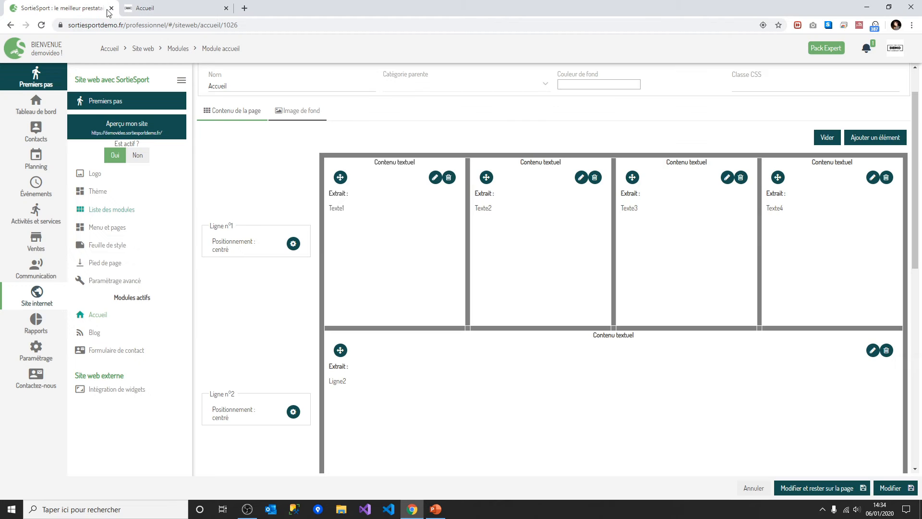
- Set the positioning of Ligne n°1 to Largeur complète, validate, and save while staying on the page
left_click(293, 244)
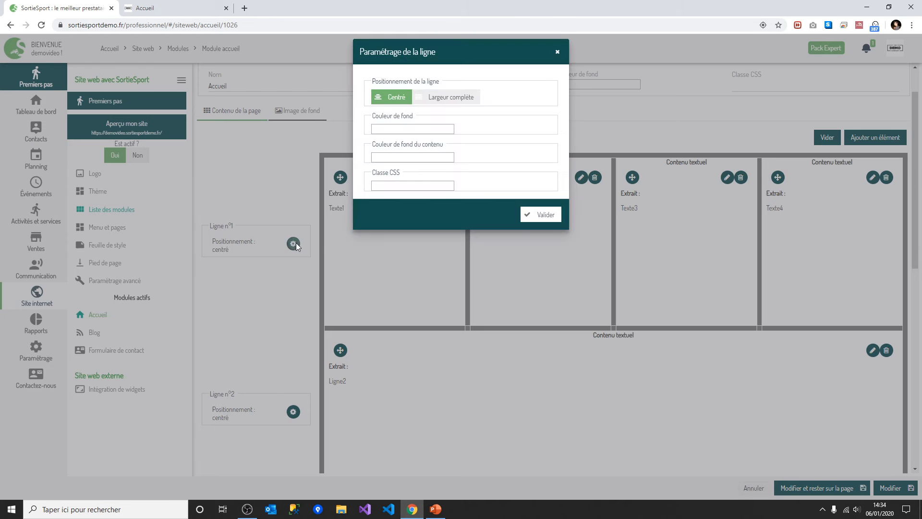
left_click(464, 97)
left_click(540, 186)
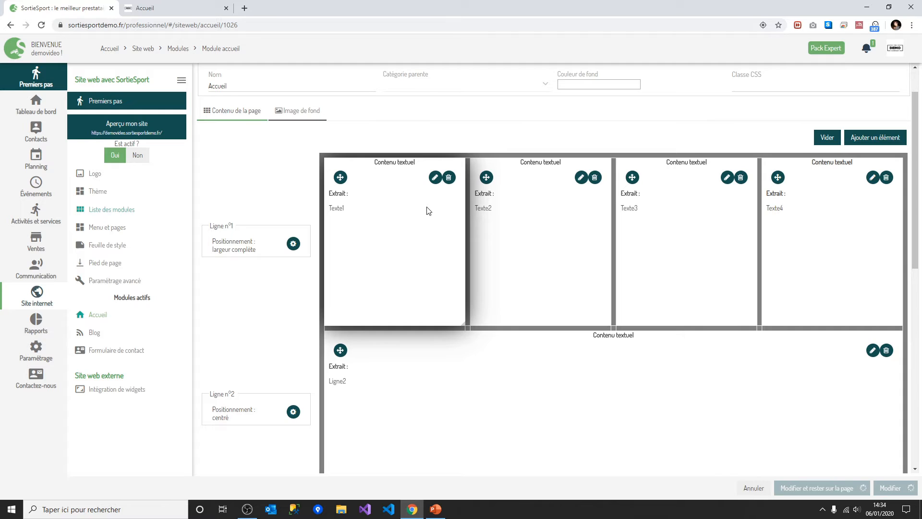
- Reload the published home page, check the width of the first row, and return to the content grid
left_click(180, 8)
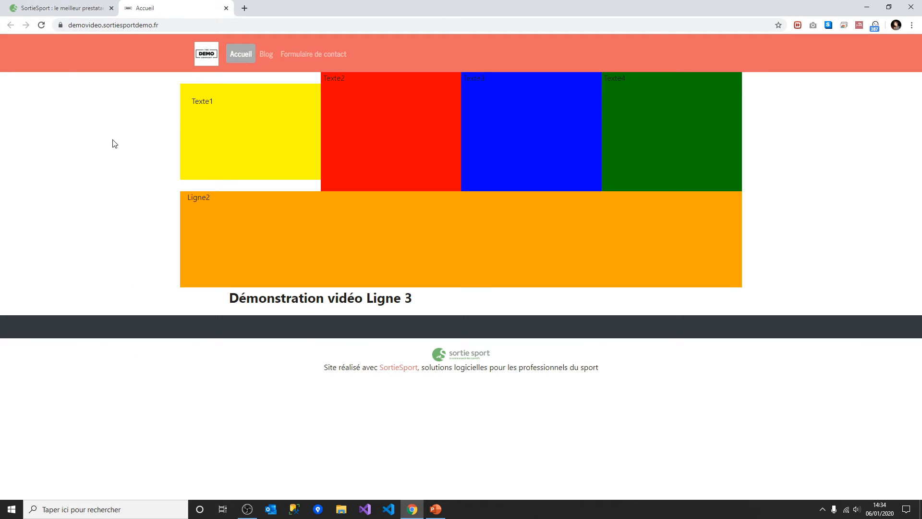
left_click(42, 26)
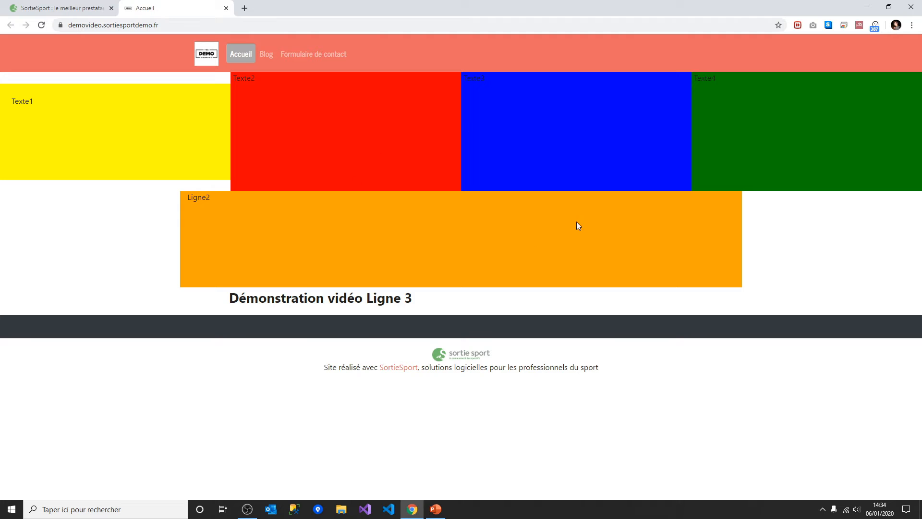
left_click(65, 8)
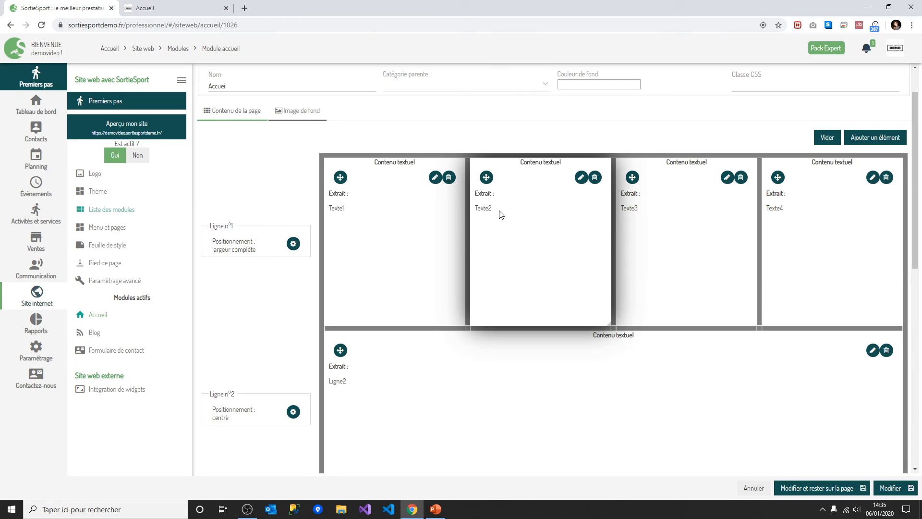
- Switch to the PowerPoint summary, highlight the Types de contenus item, and return to the content grid in Chrome
left_click(436, 510)
left_click(487, 325)
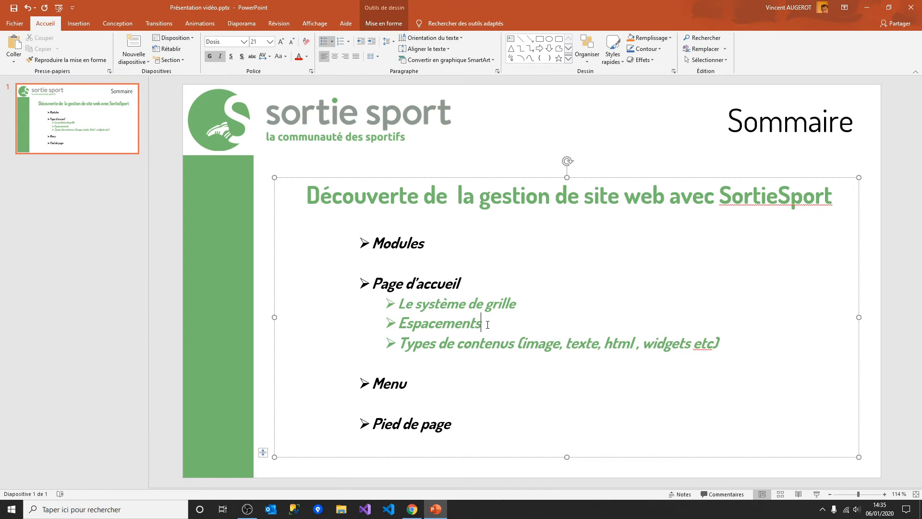
left_click_drag(398, 343, 736, 346)
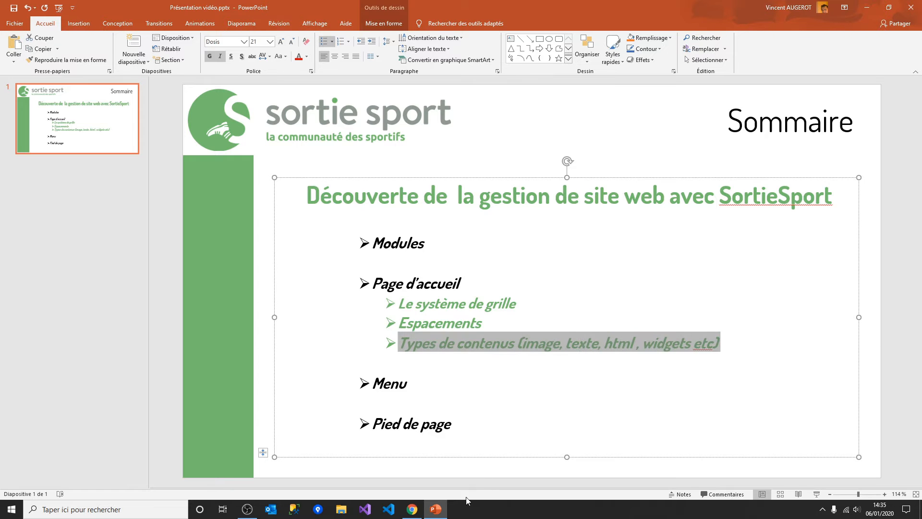
left_click(436, 509)
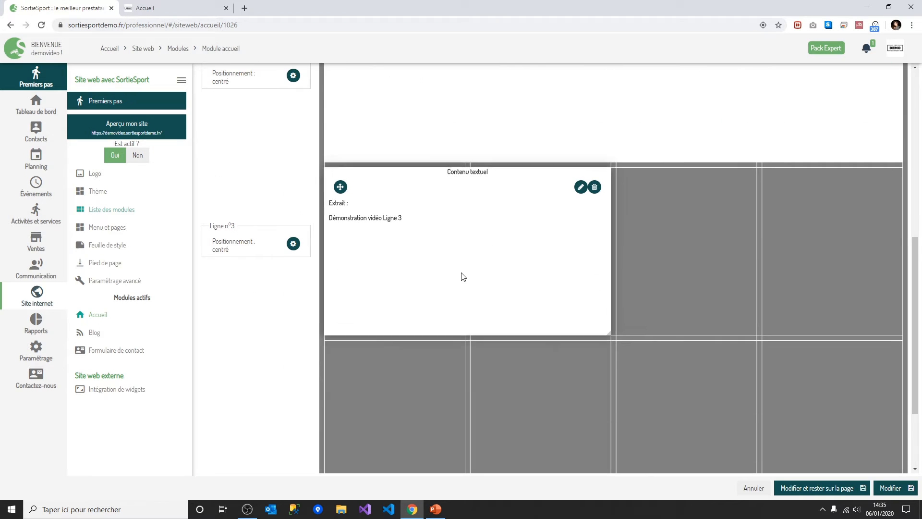
- Add a text editor element beside the Démonstration vidéo Ligne 3 block and enter the sample text rthrthrth
left_click(834, 260)
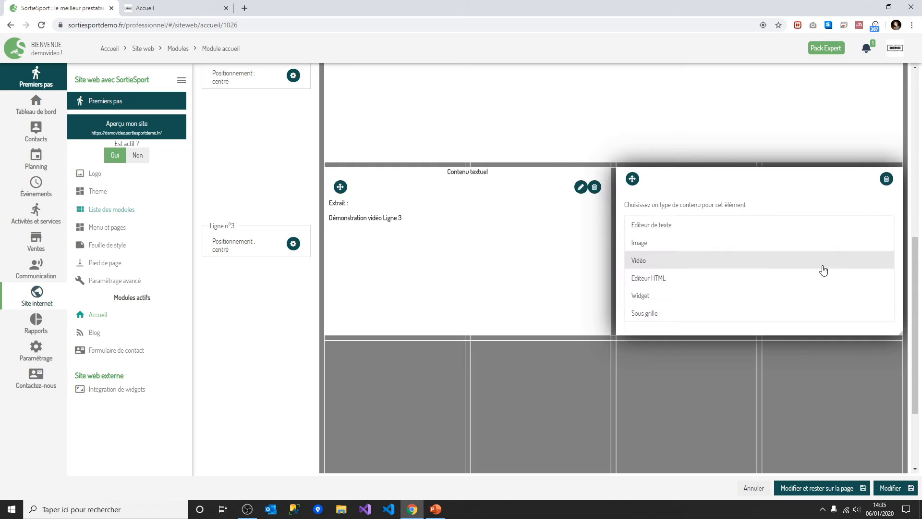
left_click(698, 228)
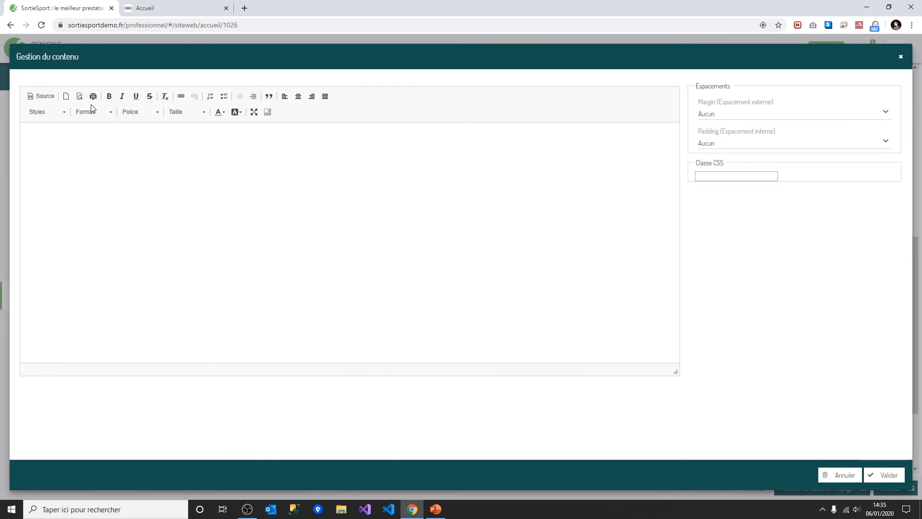
left_click(197, 185)
type("rthrthrth")
- Try centring the rthrthrth text, then right-align it and format it as a block quote
double_click(39, 138)
left_click(301, 98)
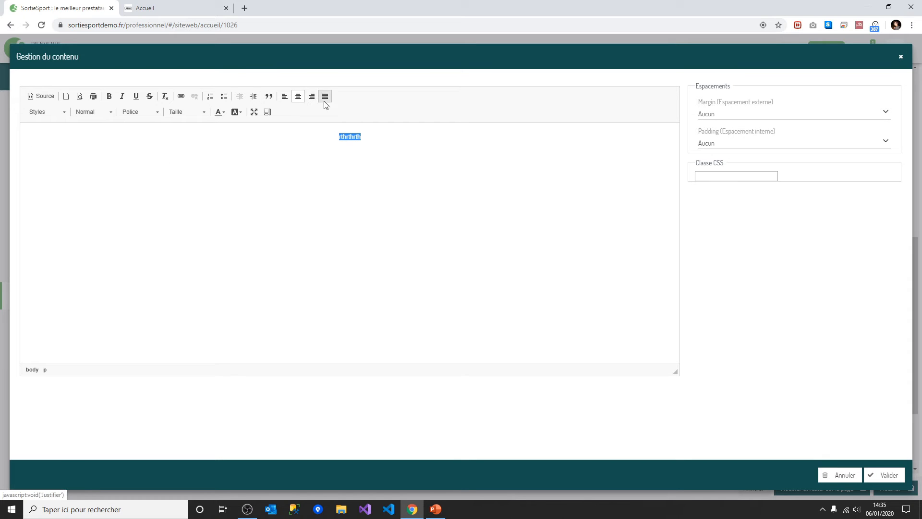
left_click(311, 96)
left_click(268, 97)
left_click(417, 169)
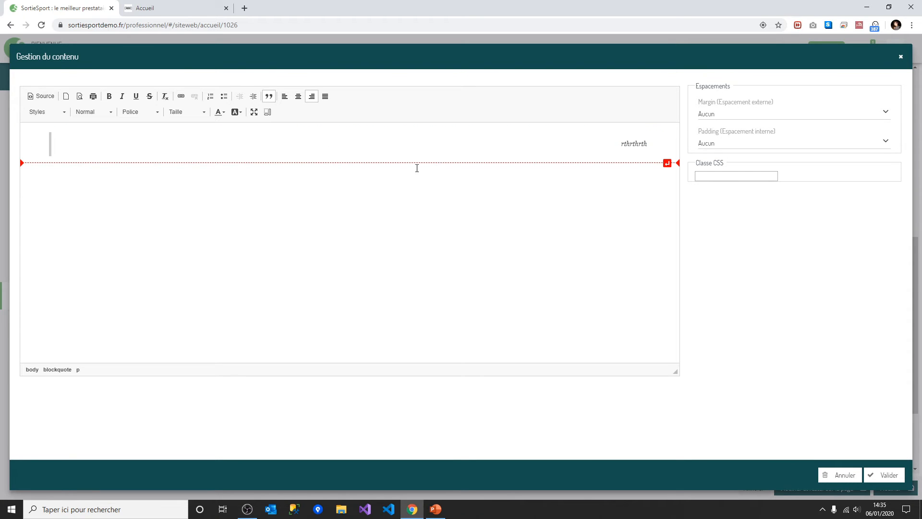
- Insert a plain paragraph below the block quote and enter rthrthrth in it
left_click(668, 162)
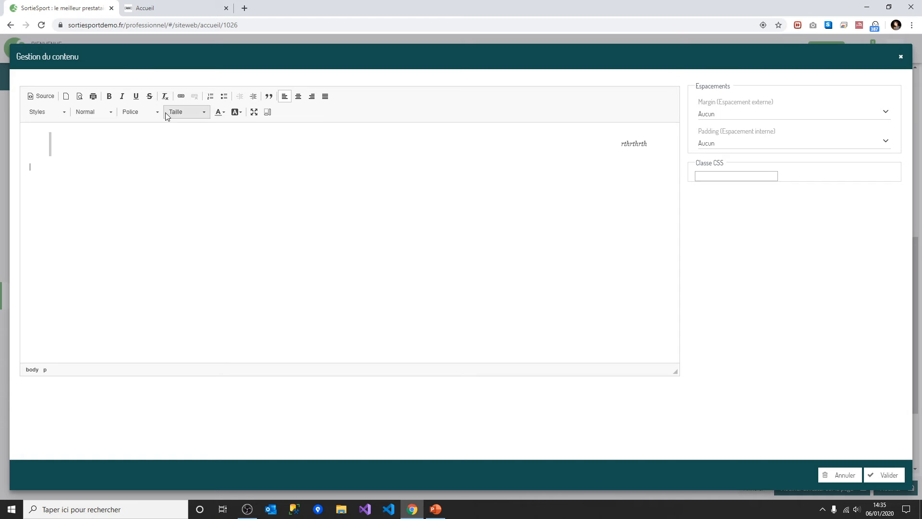
type("-'(y(-y")
key("BackSpace")
key("BackSpace")
key("BackSpace")
key("BackSpace")
key("BackSpace")
key("BackSpace")
key("BackSpace")
type("rth")
- Try strikethrough and deletion on the paragraph below the quote, and undo both changes
left_click_drag(101, 167, 100, 132)
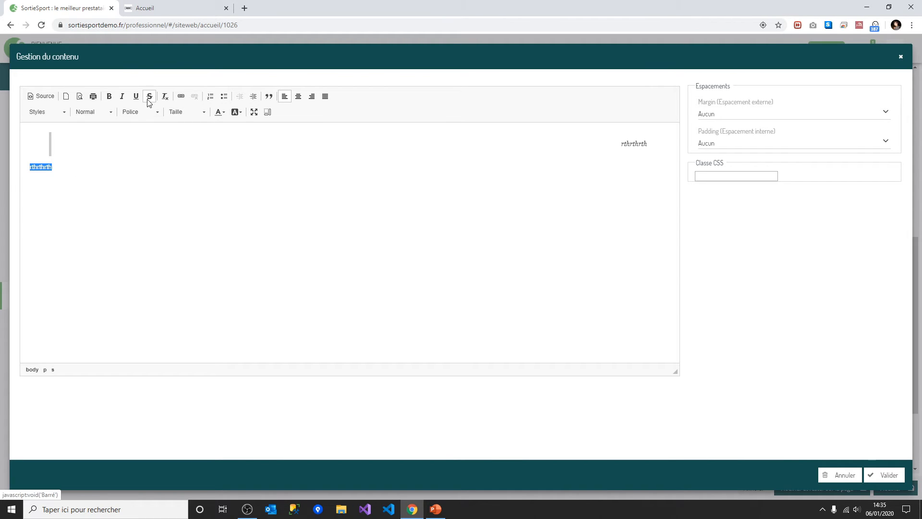
key("BackSpace")
key("BackSpace")
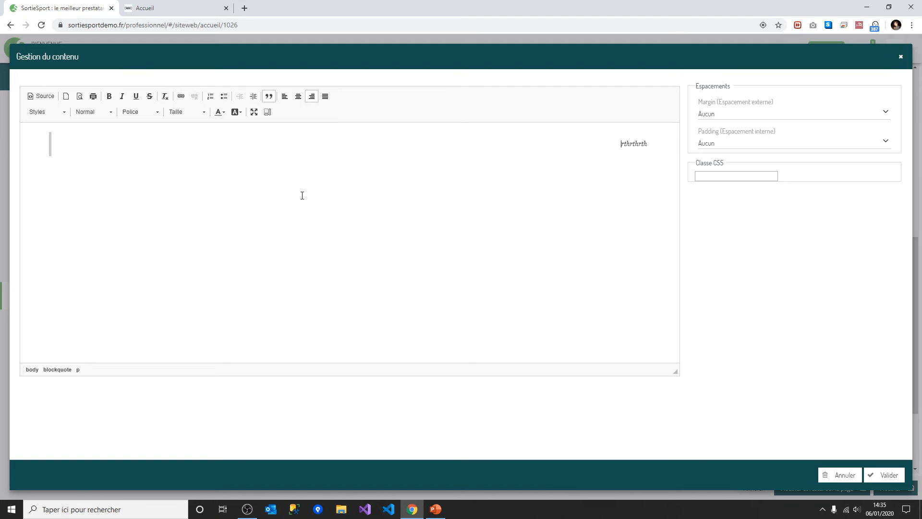
key("ctrl+z")
left_click(113, 207)
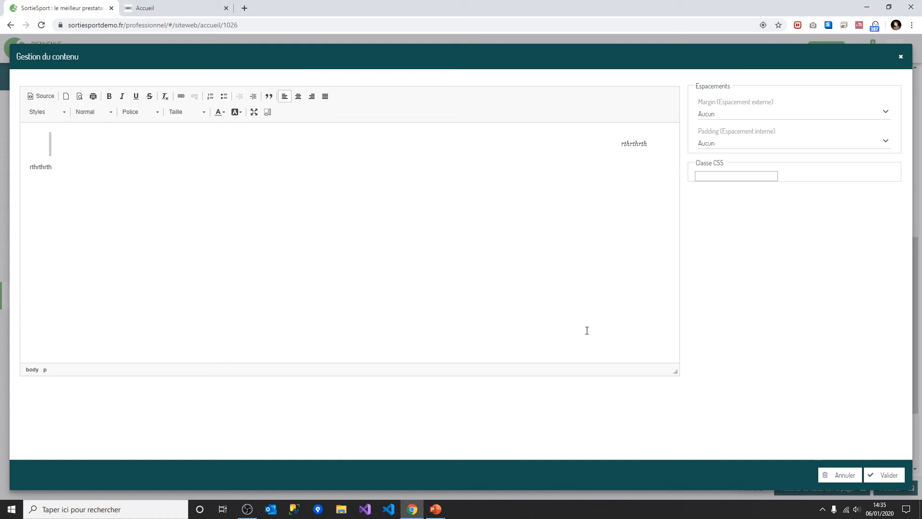
- Cancel the text content and delete the new text element from Ligne n°3
left_click(842, 476)
left_click(887, 187)
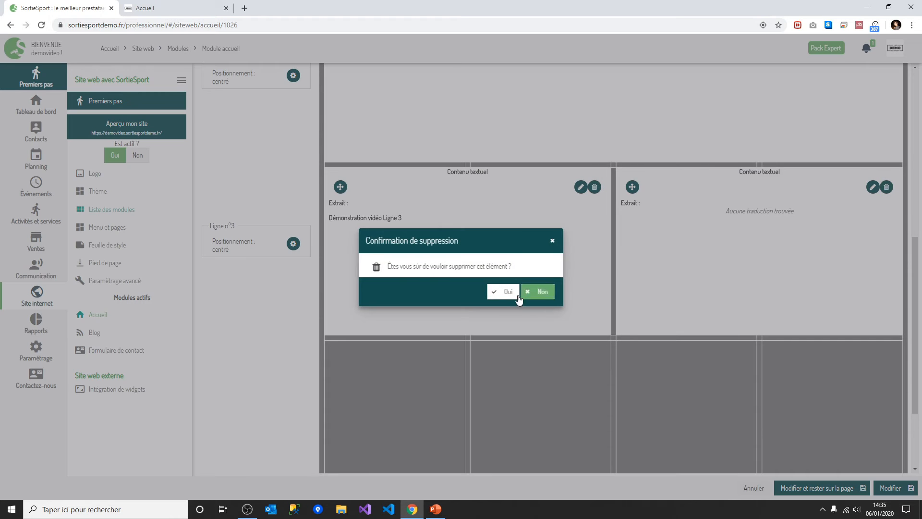
left_click(502, 291)
- Add an image element to Ligne n°3, examine its title and image options, and cancel and delete it
left_click(824, 274)
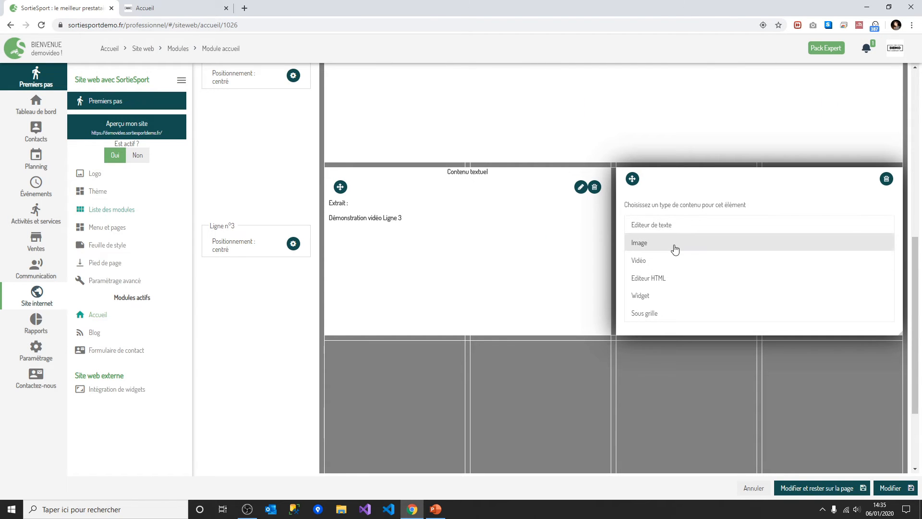
left_click(675, 245)
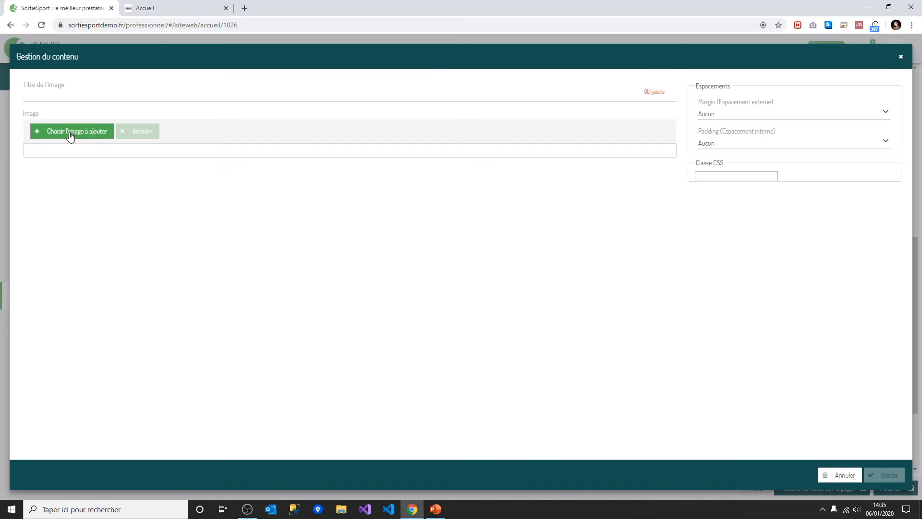
left_click(69, 99)
left_click(181, 211)
left_click(69, 98)
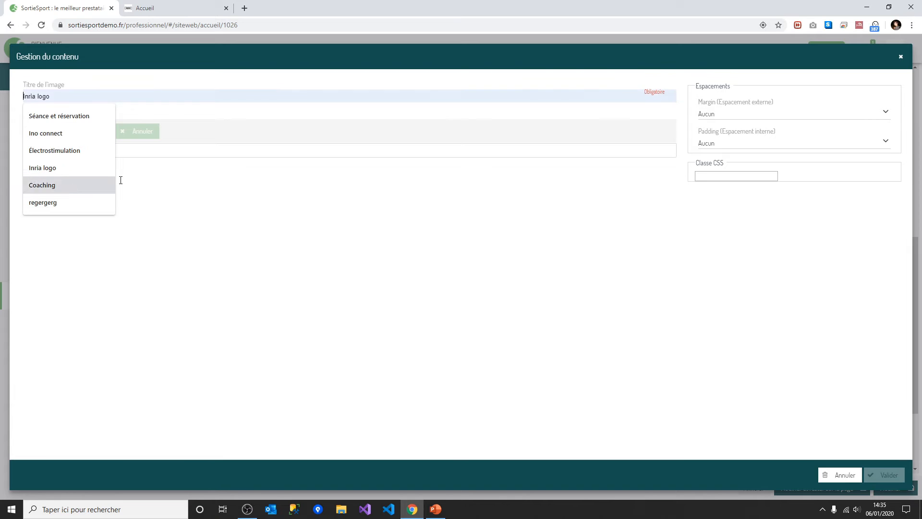
left_click(840, 475)
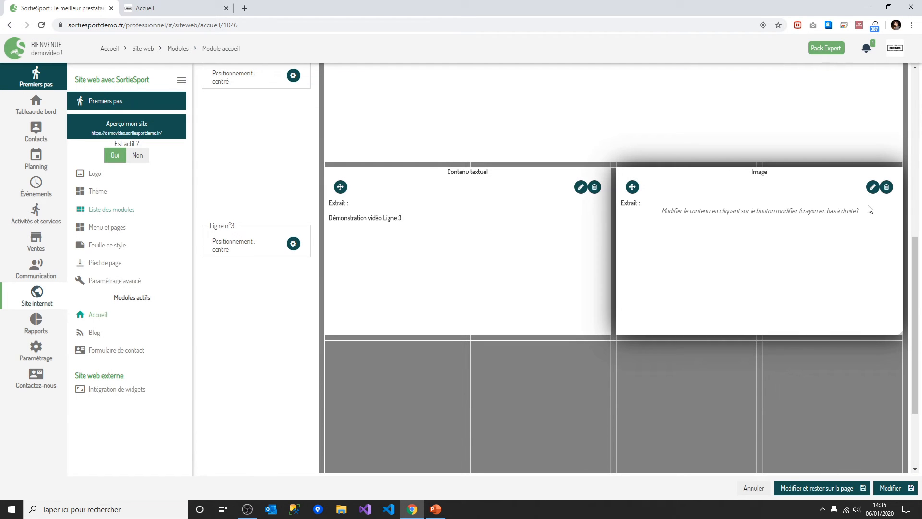
left_click(886, 187)
left_click(502, 291)
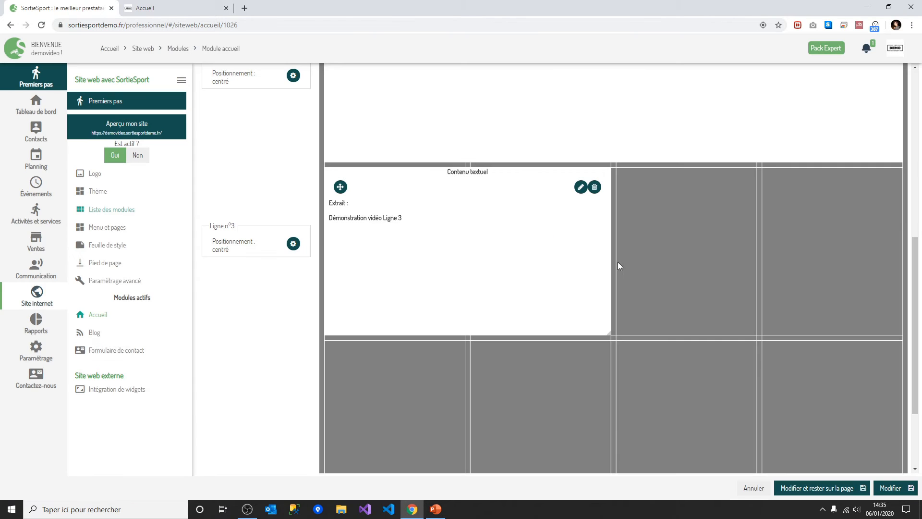
- Add a video element to Ligne n°3, examine its video link field, and cancel and delete it
left_click(820, 244)
left_click(666, 268)
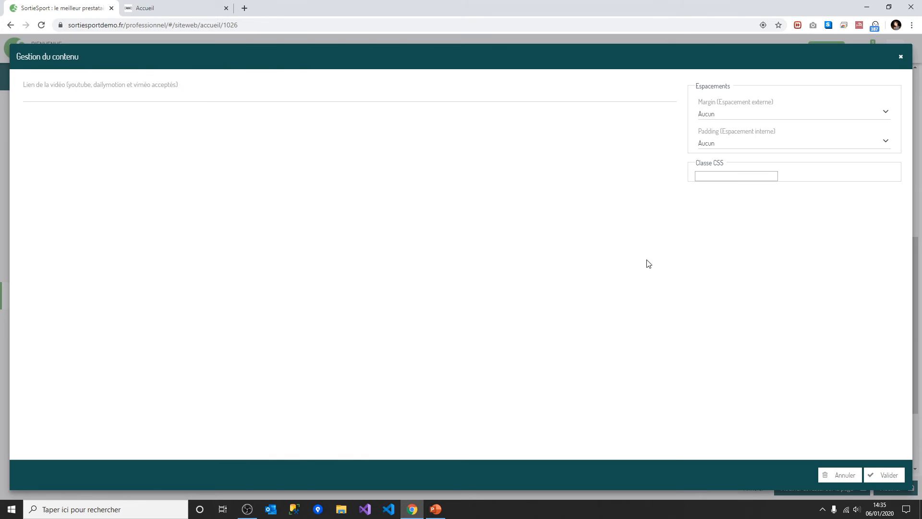
left_click(102, 99)
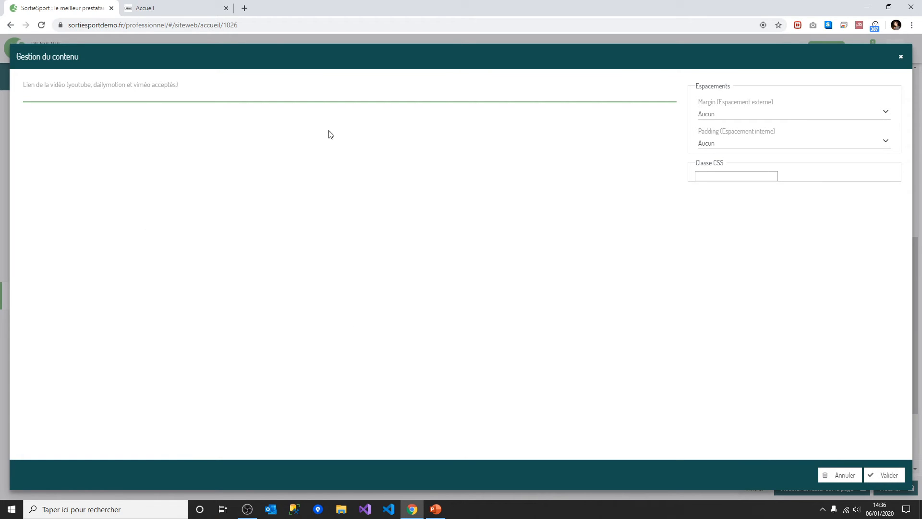
left_click(843, 475)
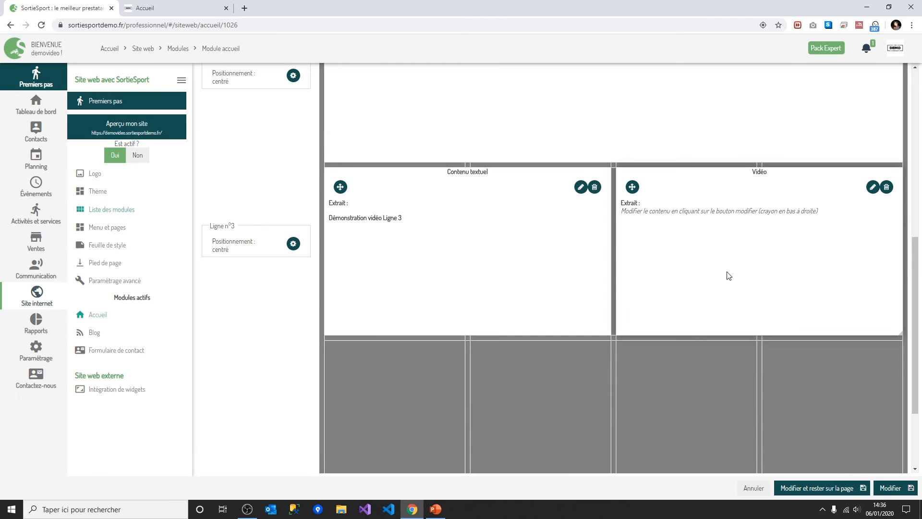
left_click(887, 187)
left_click(539, 289)
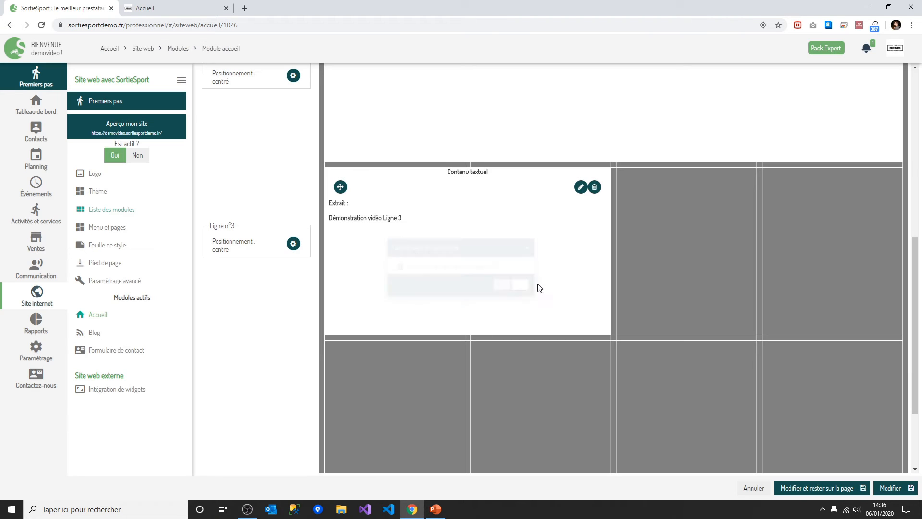
- Add an HTML editor element beside the text in Ligne n°3 and write an empty <p></p> paragraph in its content
left_click(823, 257)
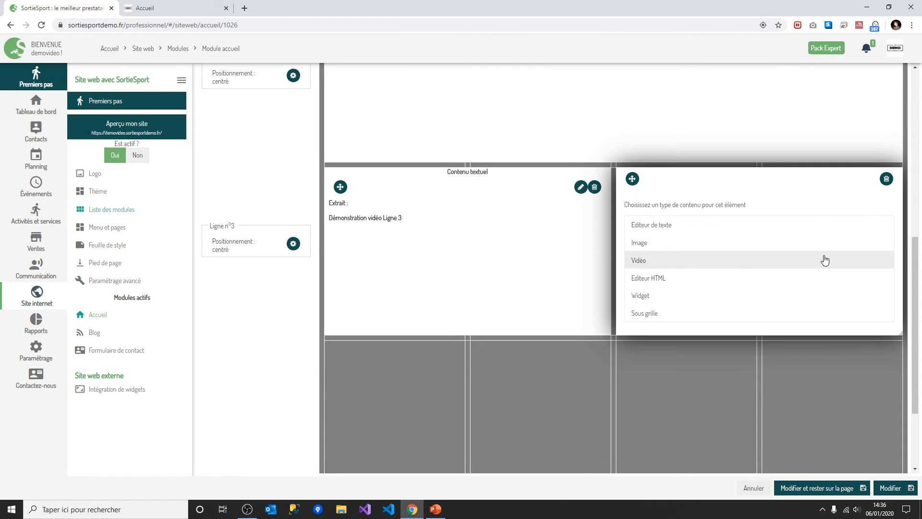
left_click(673, 281)
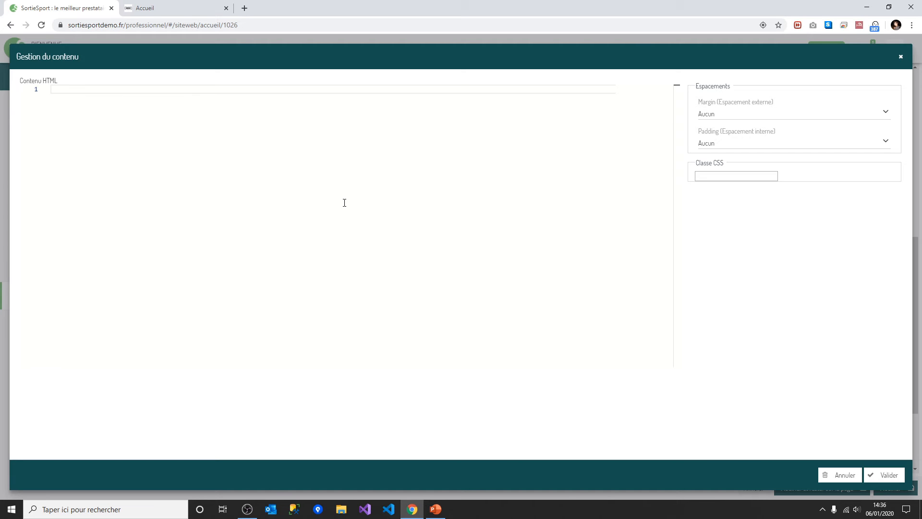
type("<p>")
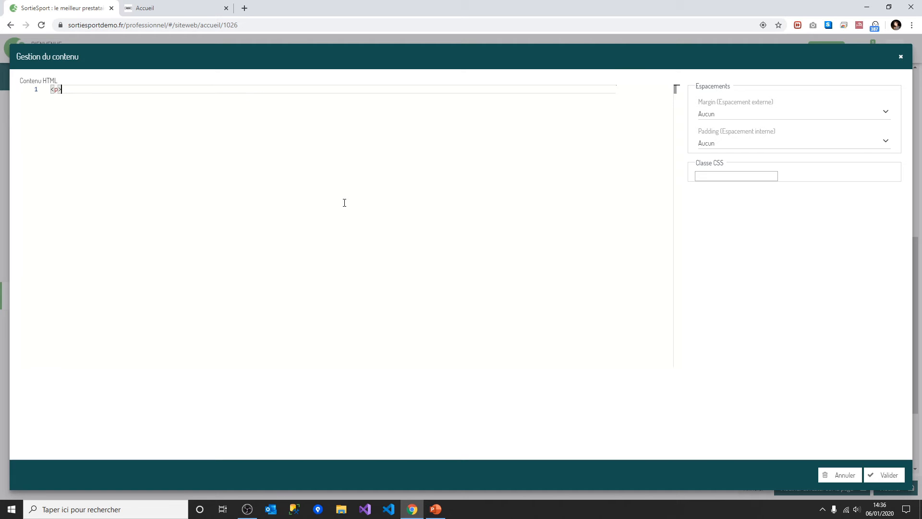
key("Return")
key("Return")
type("<")
key("Return")
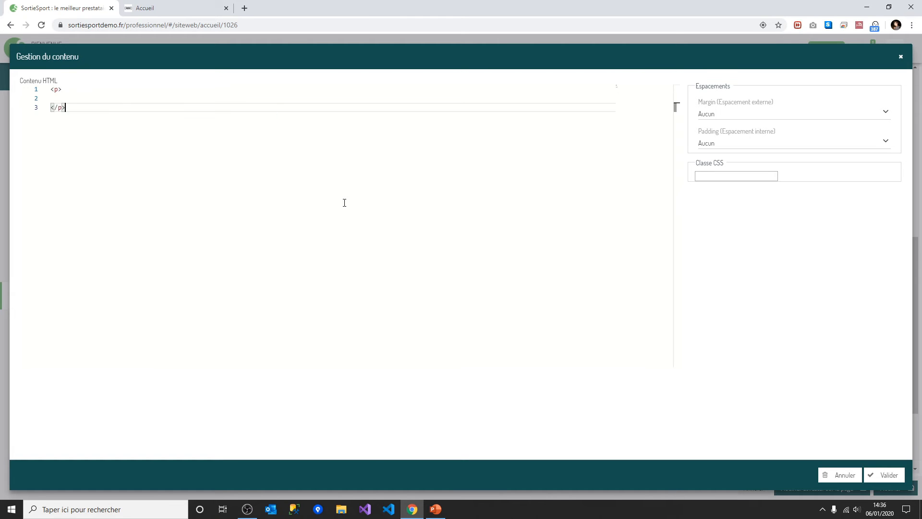
key("Up")
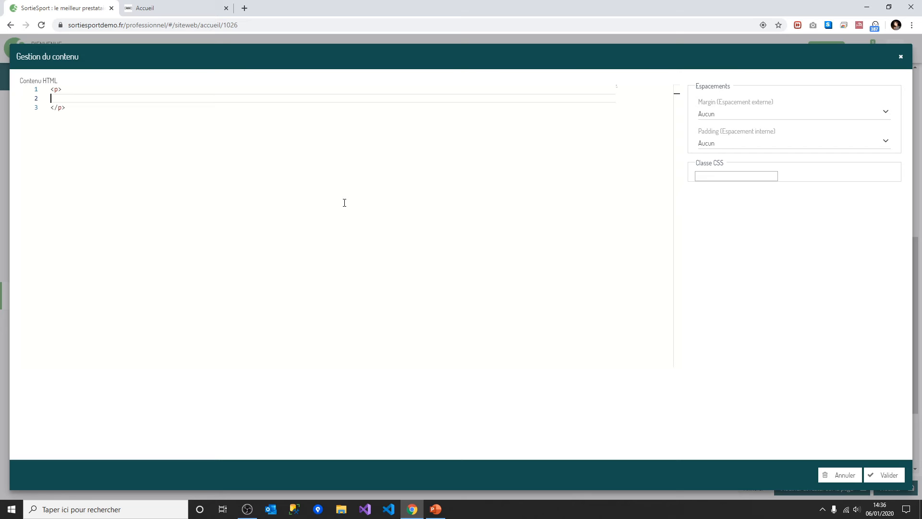
- Cancel the HTML content and delete the new HTML element from Ligne n°3
left_click(838, 475)
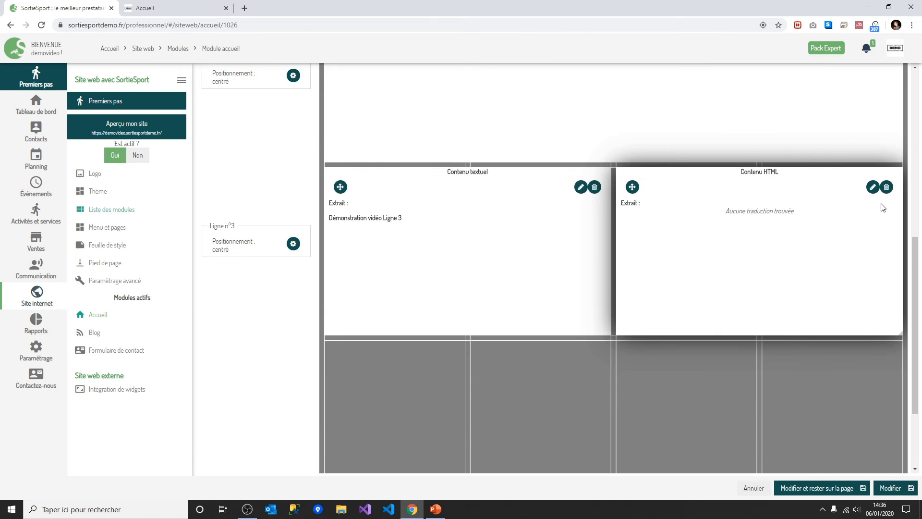
left_click(886, 187)
left_click(499, 294)
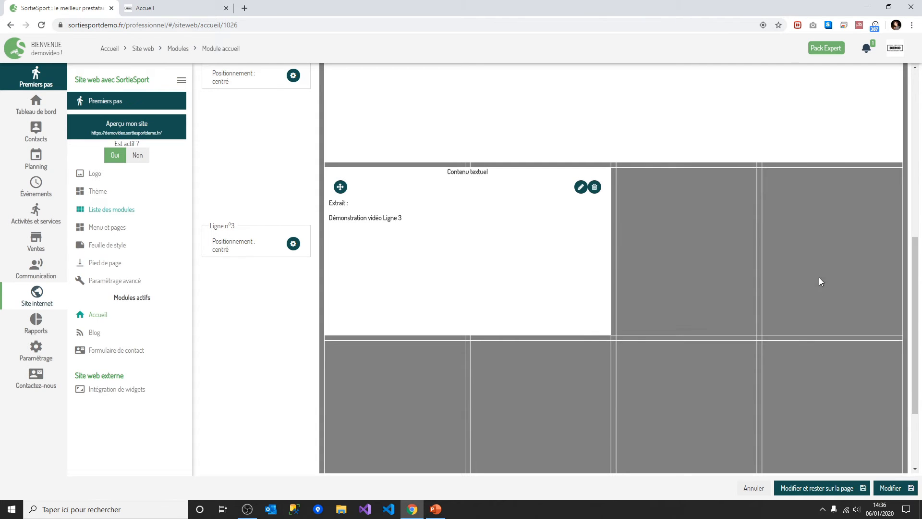
- Add a widget element to Ligne n°3, choose the Carrousel d'images from the Image category, and set the image scrolling duration to 3 s
left_click(819, 281)
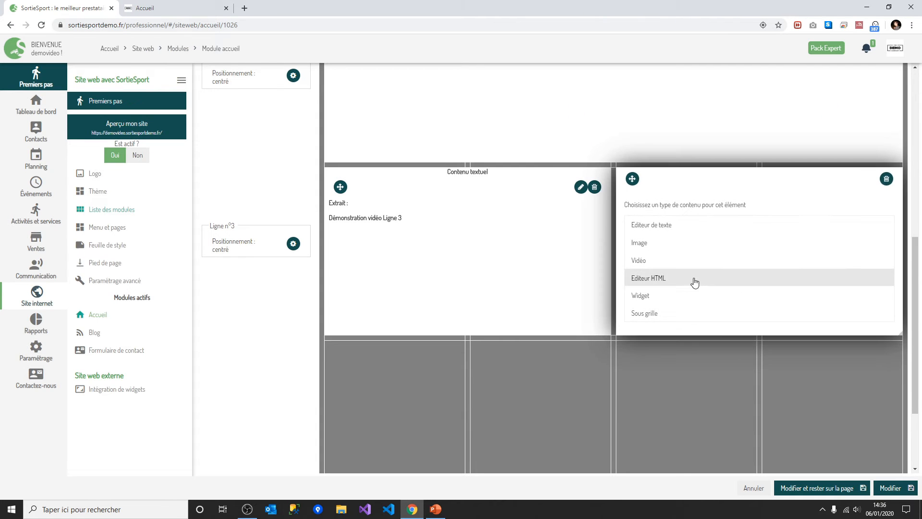
left_click(669, 299)
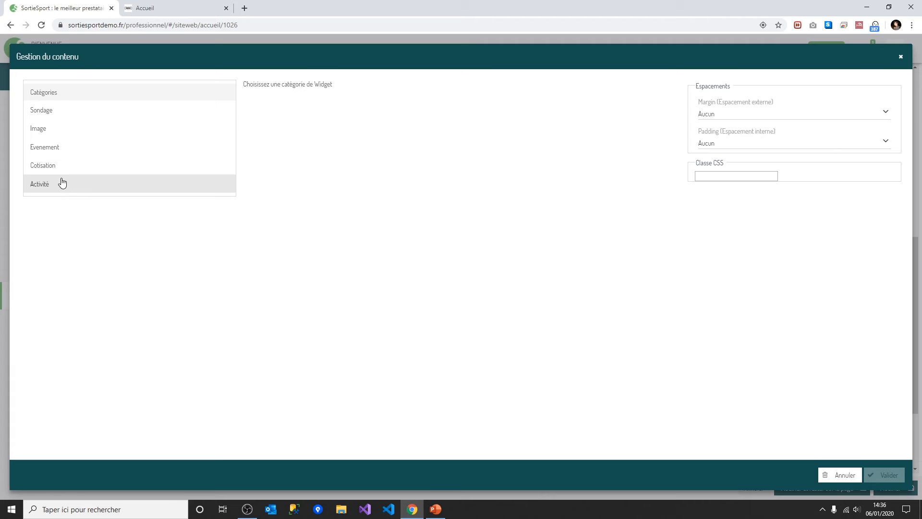
left_click(64, 136)
left_click(295, 105)
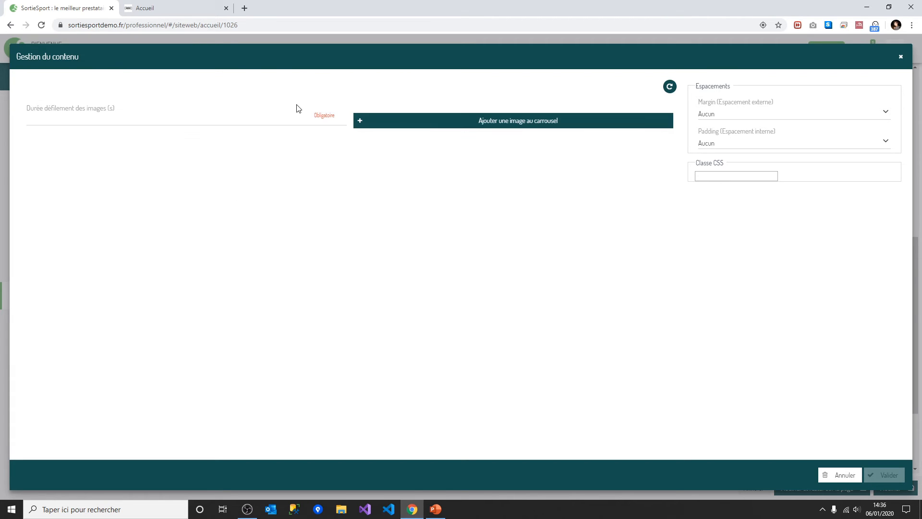
left_click(85, 121)
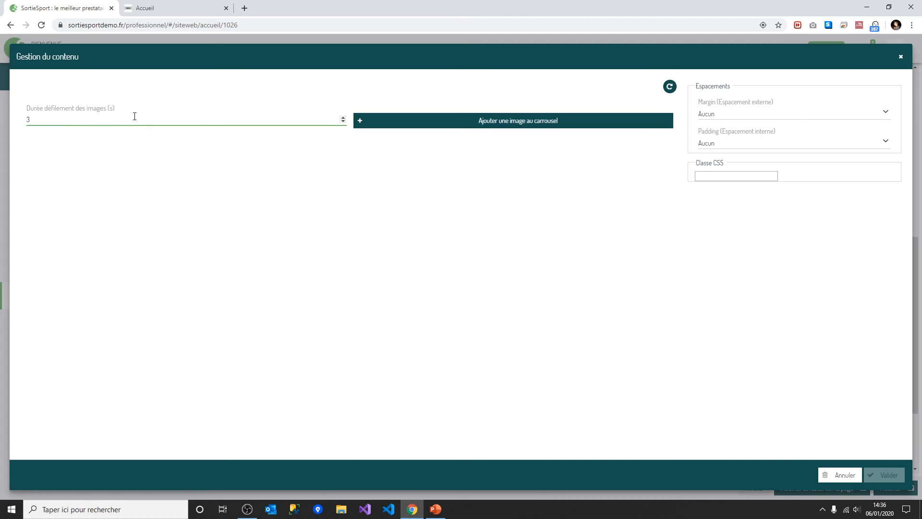
left_click(58, 136)
left_click(39, 120)
left_click(108, 160)
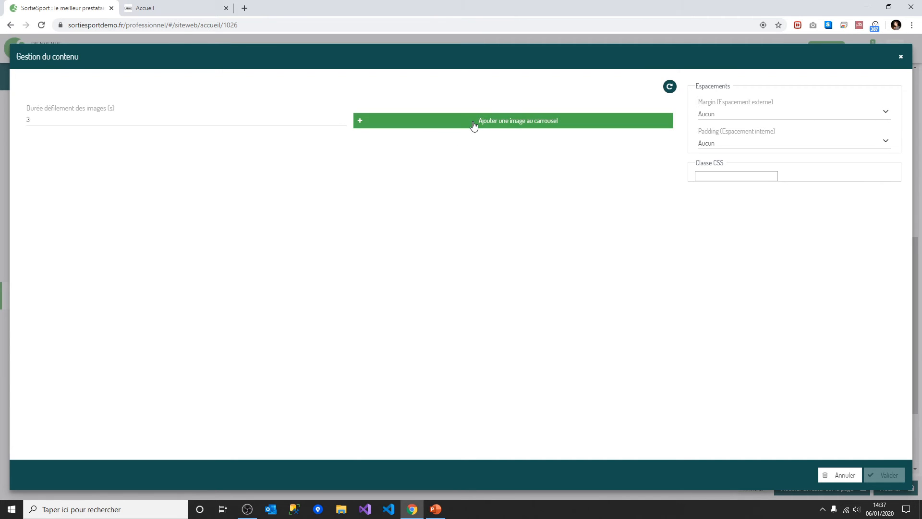
- Cancel the image carousel settings and delete the widget element from Ligne n°3
left_click(845, 475)
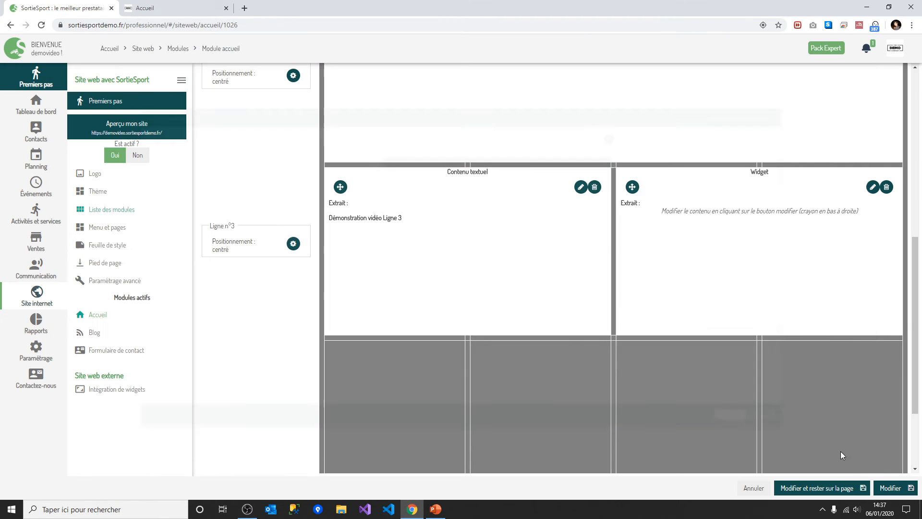
left_click(887, 187)
left_click(502, 292)
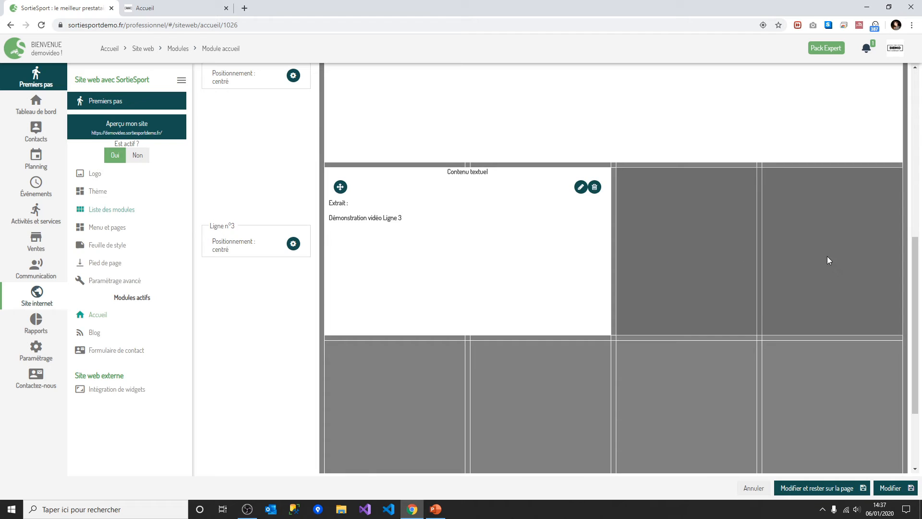
- Add another widget element to Ligne n°3, reset its widget choice, and examine the Activité and Evenement categories
left_click(827, 256)
left_click(672, 297)
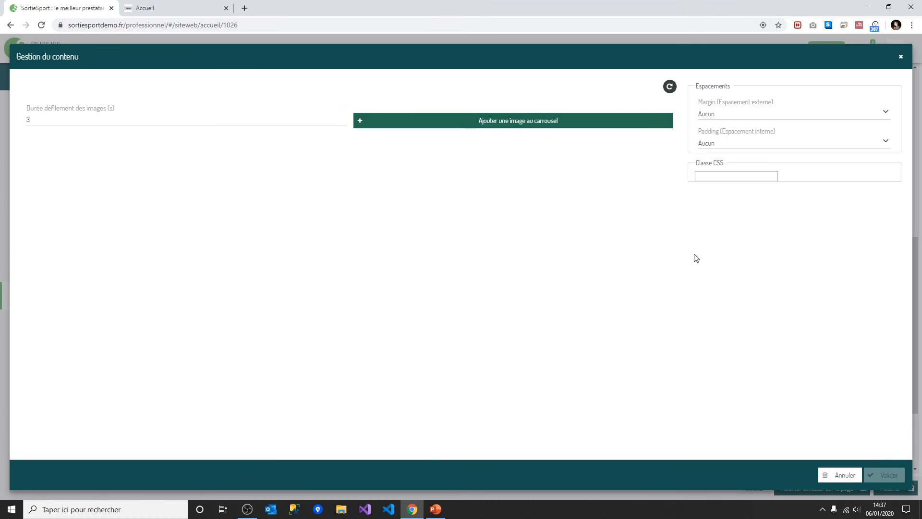
left_click(670, 87)
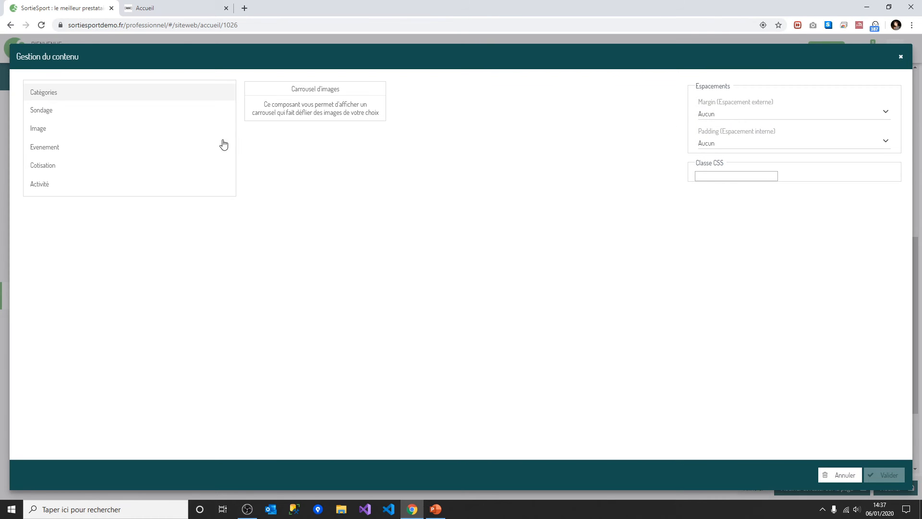
left_click(66, 190)
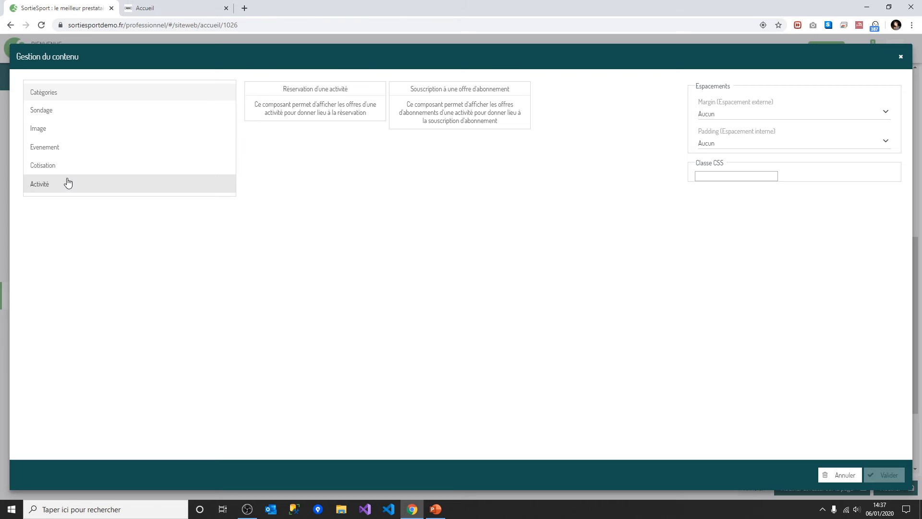
left_click(54, 149)
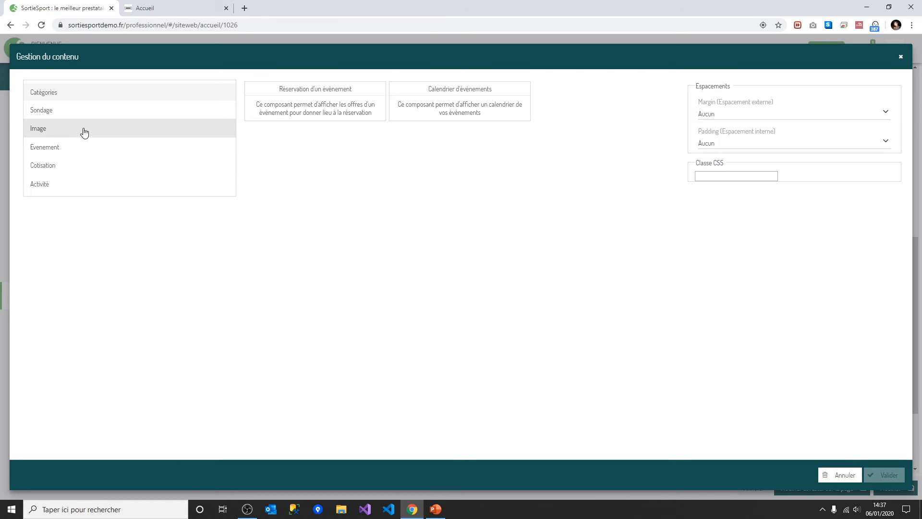
- Cancel the widget selection and delete the second widget element from Ligne n°3
left_click(831, 475)
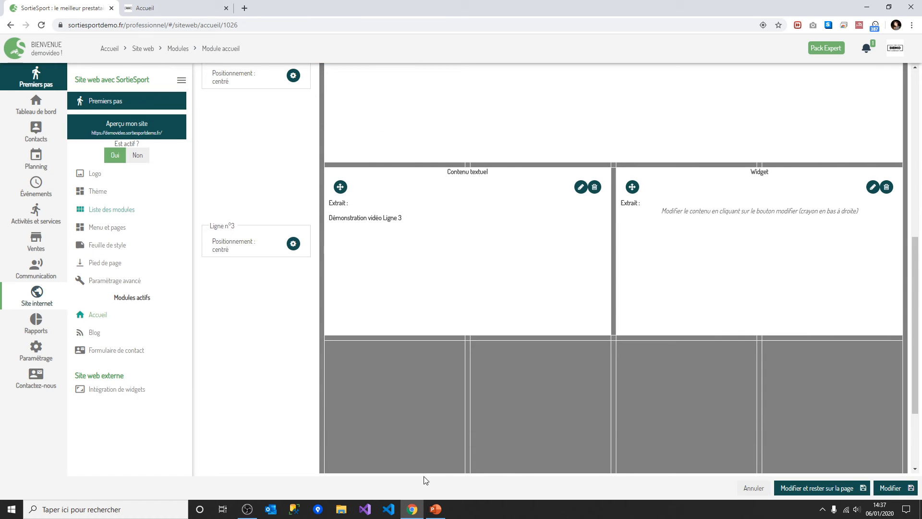
left_click(887, 186)
left_click(502, 291)
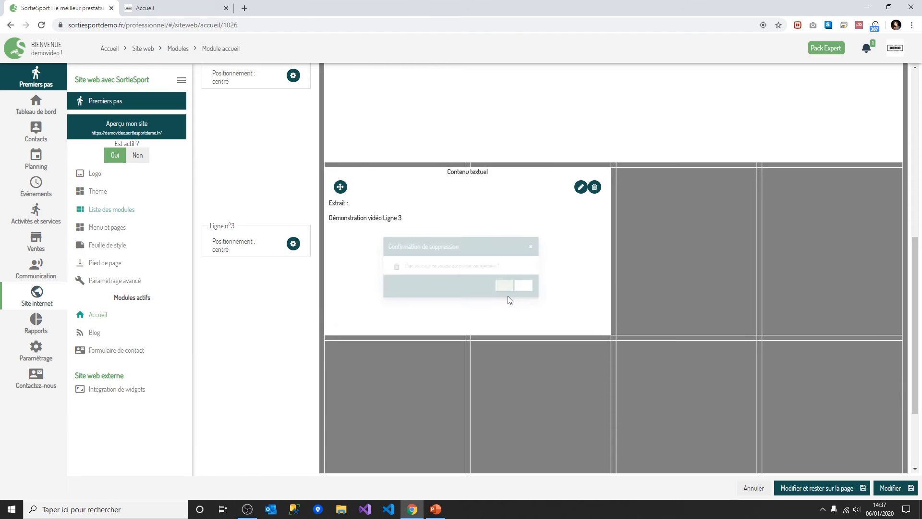
- Add a Sous grille element to Ligne n°3, place two two-column elements inside it, and make the second one a nested Sous grille
left_click(818, 251)
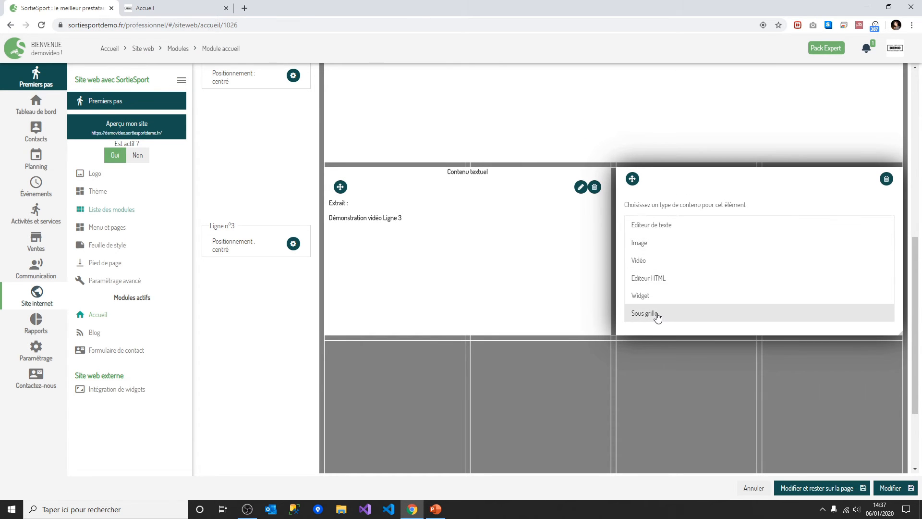
left_click(656, 314)
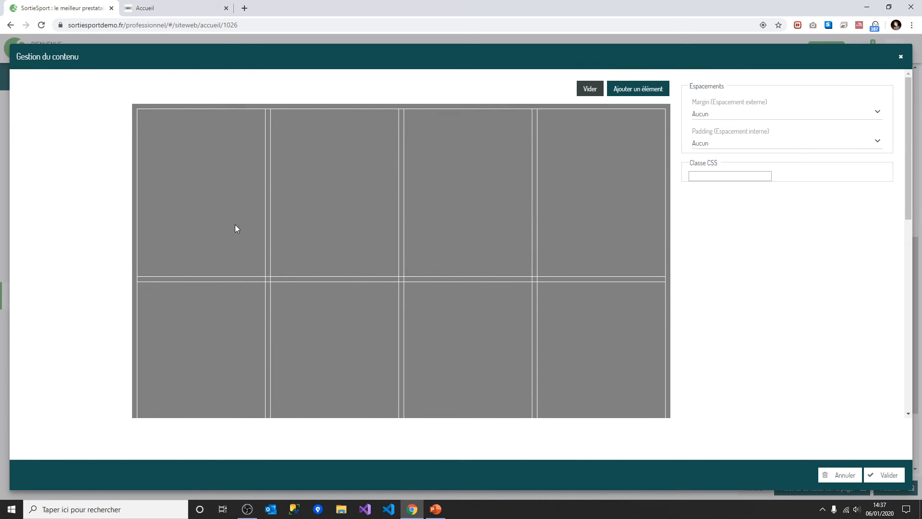
left_click_drag(235, 228, 358, 207)
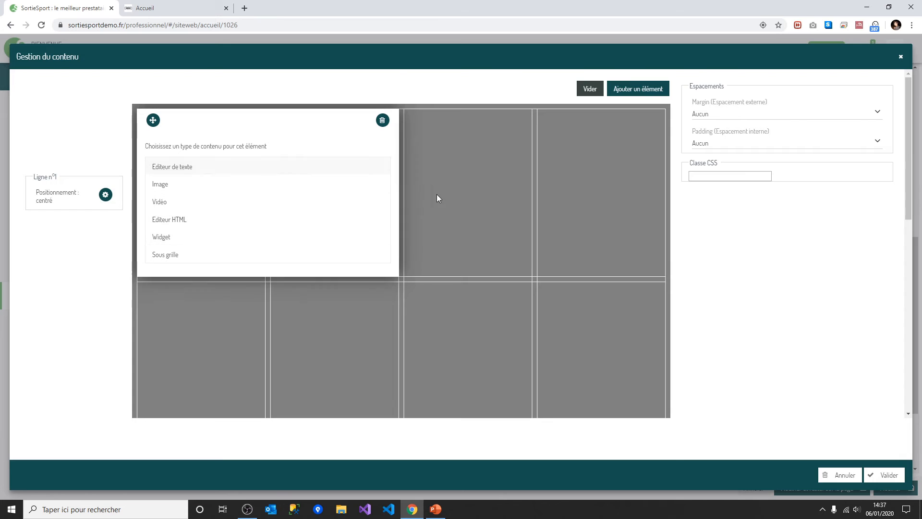
left_click_drag(436, 197, 592, 198)
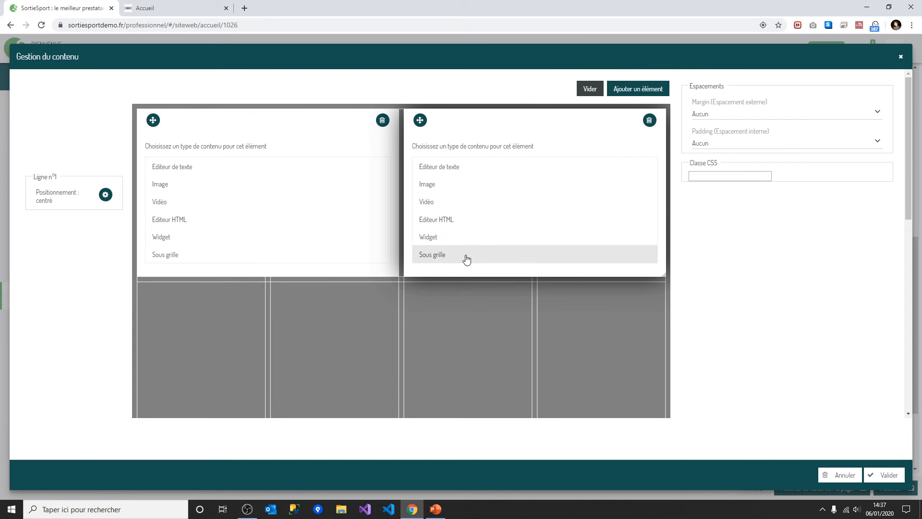
left_click(467, 259)
left_click_drag(262, 223, 567, 225)
- Cancel the nested and outer sub-grid content and delete the Sous grille element from Ligne n°3
left_click(841, 475)
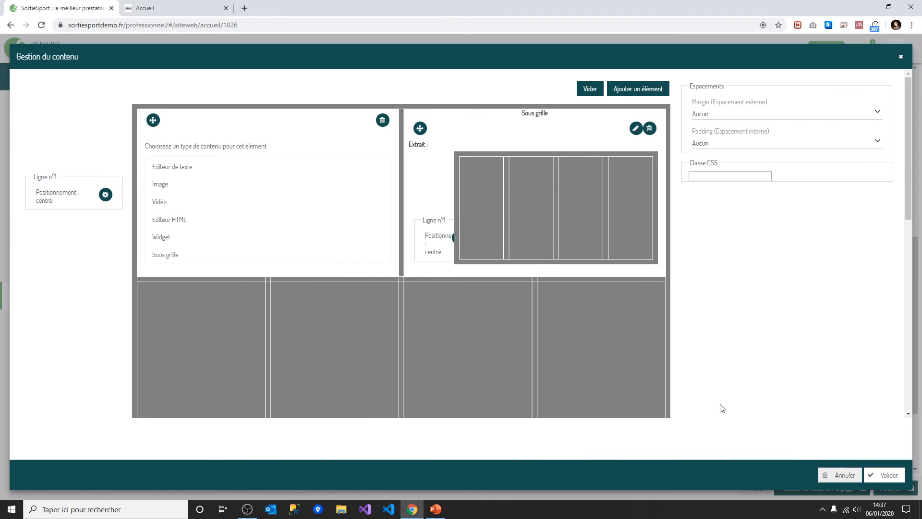
left_click(837, 475)
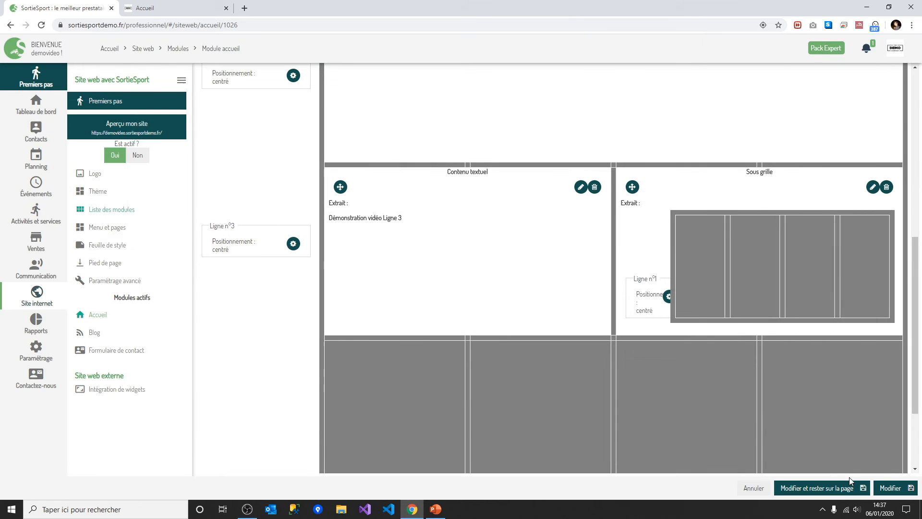
left_click(888, 191)
left_click(497, 290)
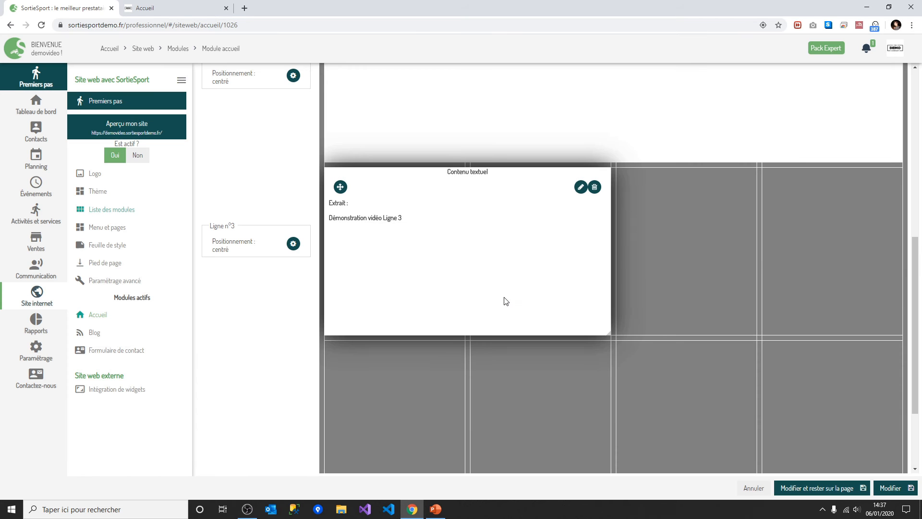
- Review the Sommaire slide in PowerPoint and select its Menu item as the topic to present
left_click(435, 510)
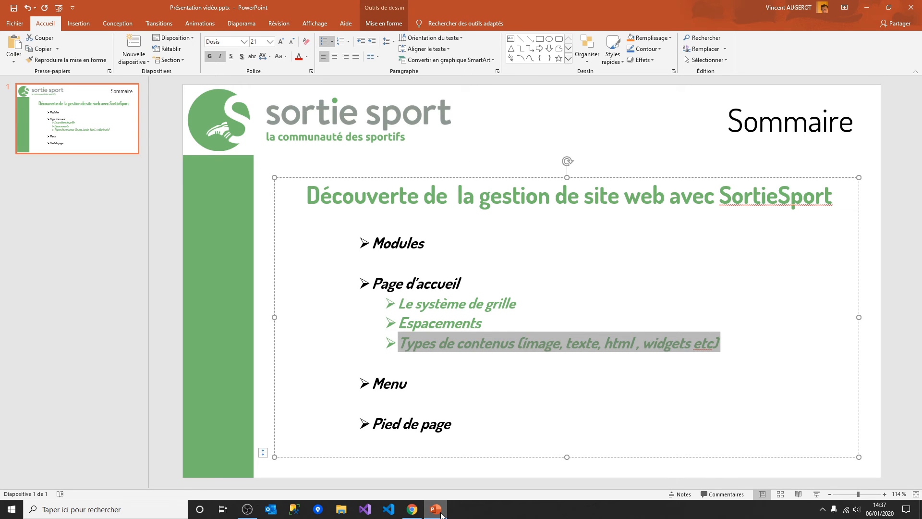
left_click(437, 510)
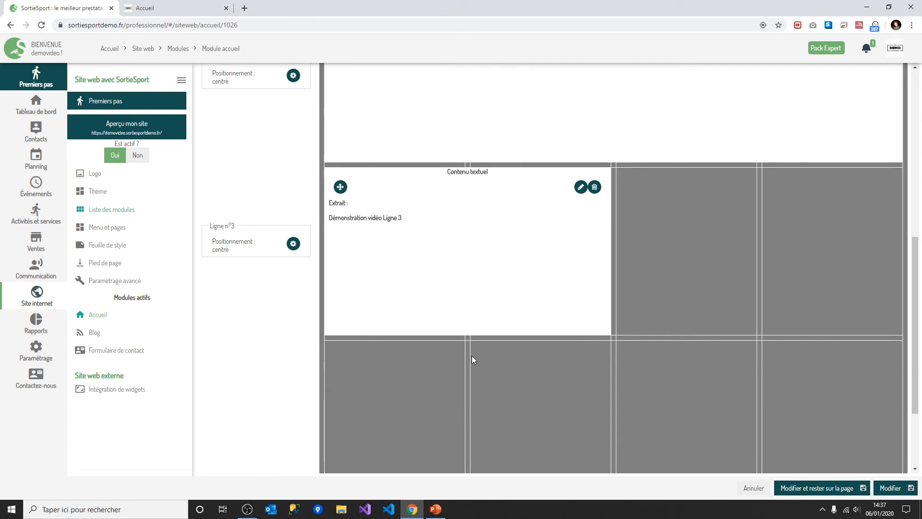
scroll(472, 358, "up", 8)
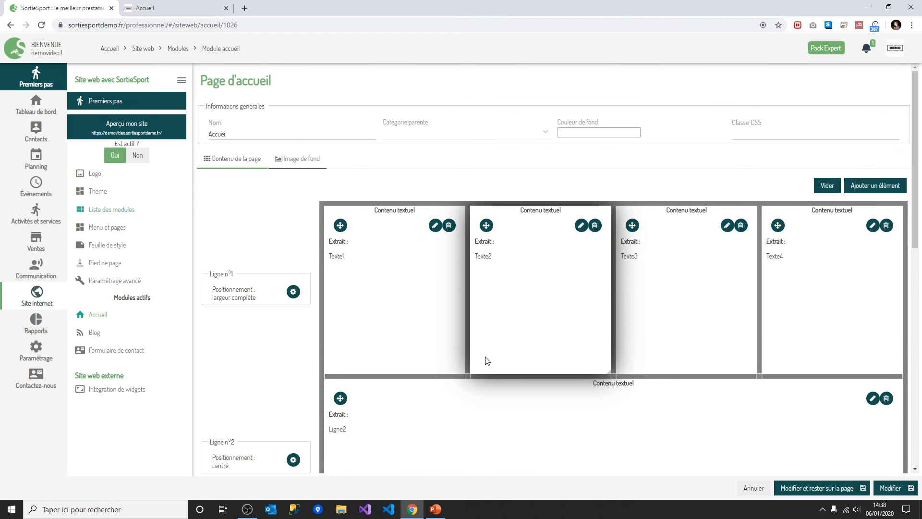
left_click(435, 509)
left_click_drag(414, 386, 373, 388)
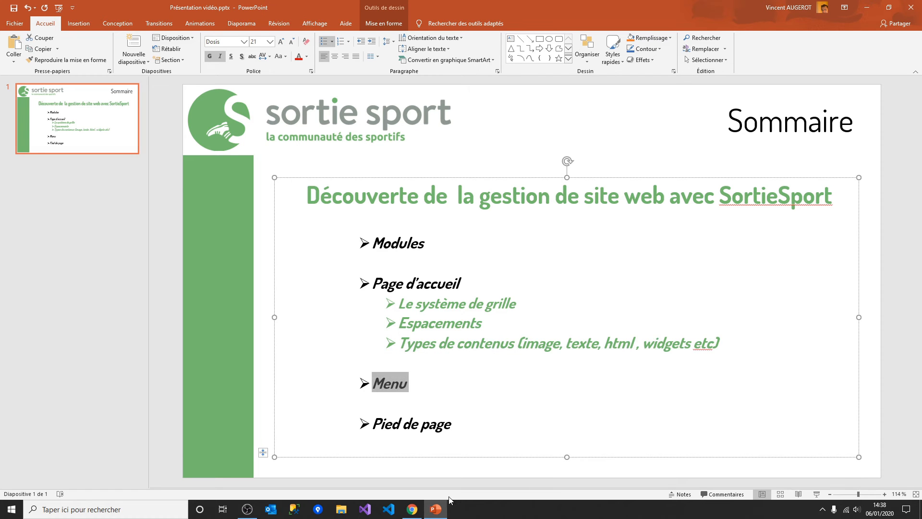
- Switch back to SortieSport in the browser, open the site's menu and page management, and compare it with the published site's menu
left_click(436, 509)
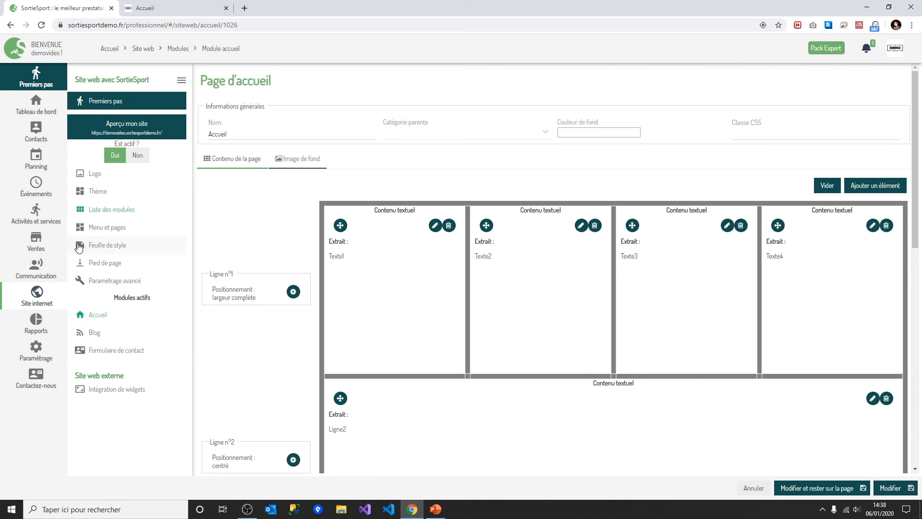
left_click(120, 228)
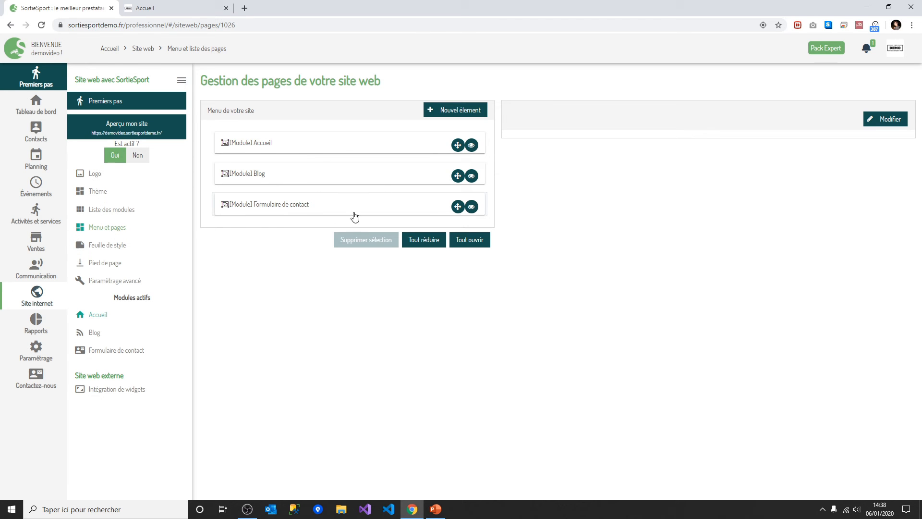
left_click(194, 5)
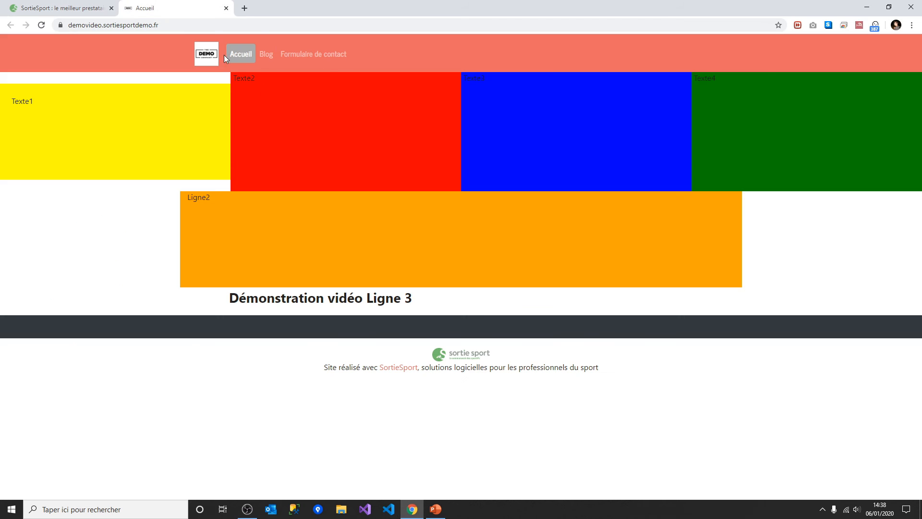
left_click(76, 6)
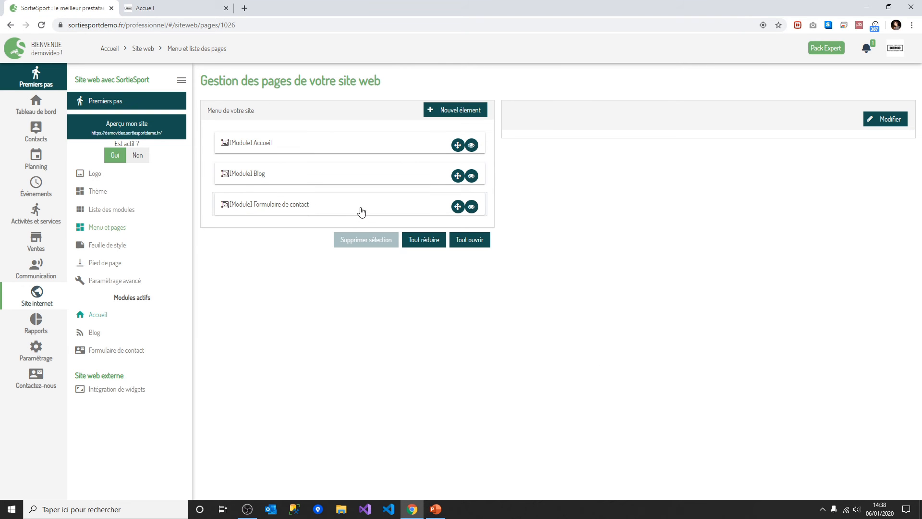
- Move the Formulaire de contact module above Blog, compare the order with the published menu, and move it back below Blog
left_click_drag(313, 208, 297, 174)
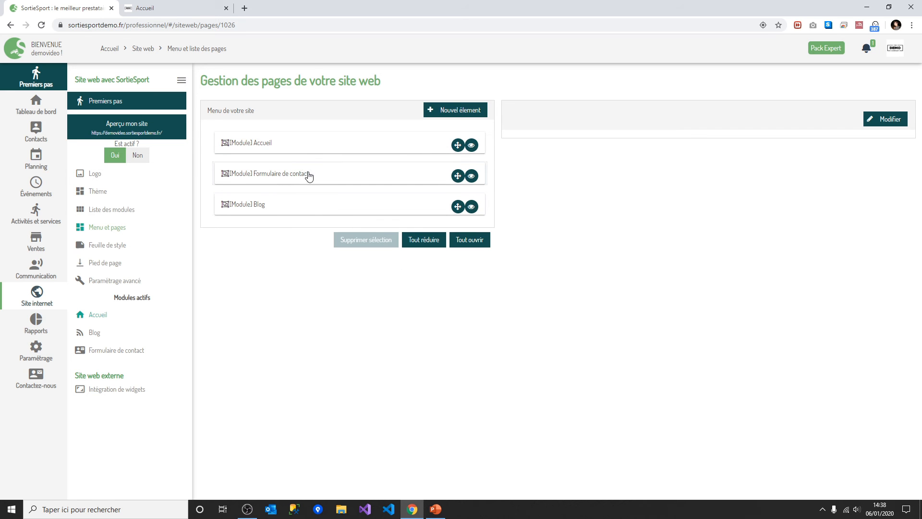
left_click(194, 6)
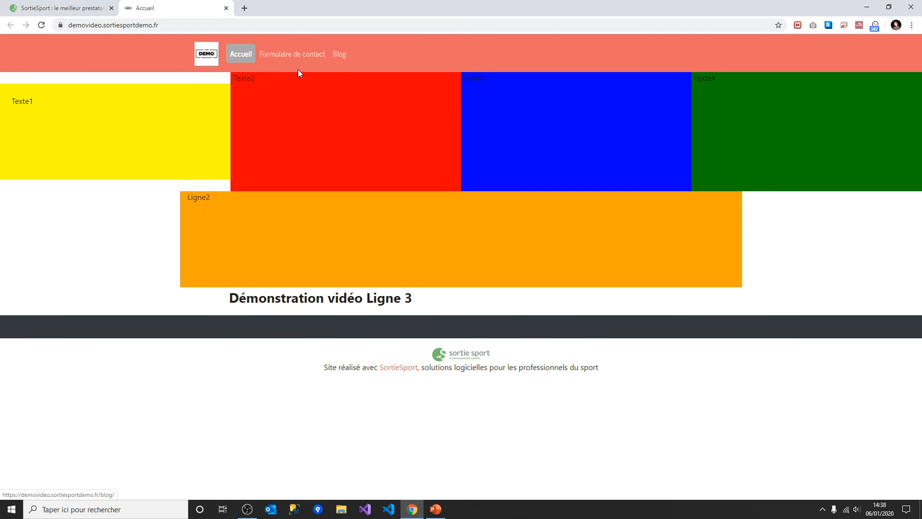
left_click(60, 8)
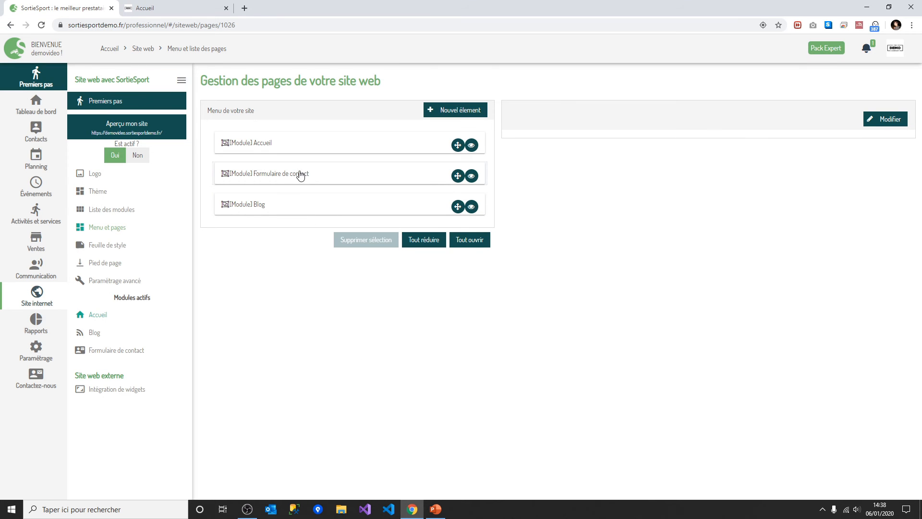
left_click_drag(301, 175, 282, 237)
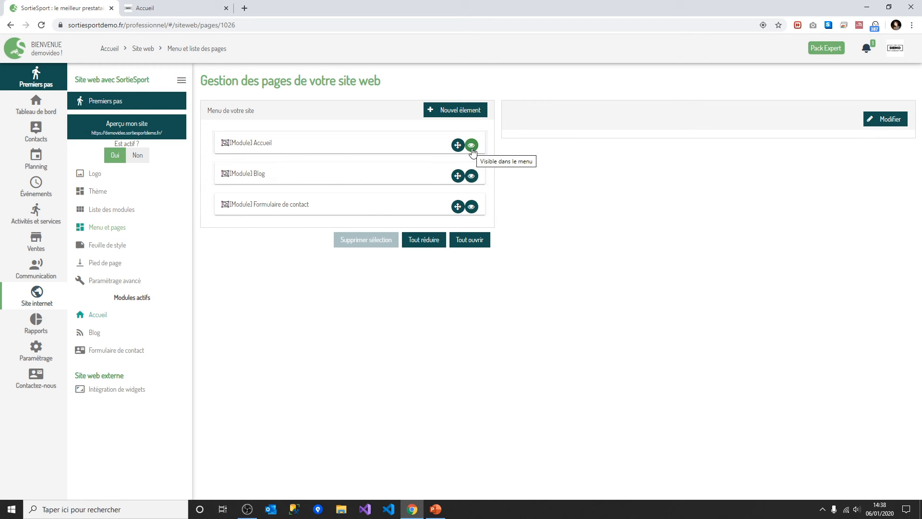
- Hide the Formulaire de contact module from the menu, reload the published site to check it, and make the module visible again
left_click(471, 208)
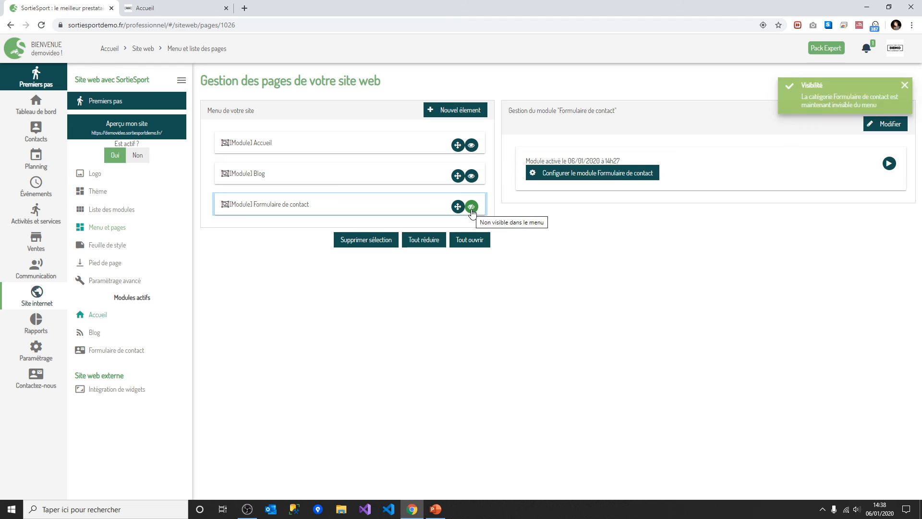
left_click(158, 8)
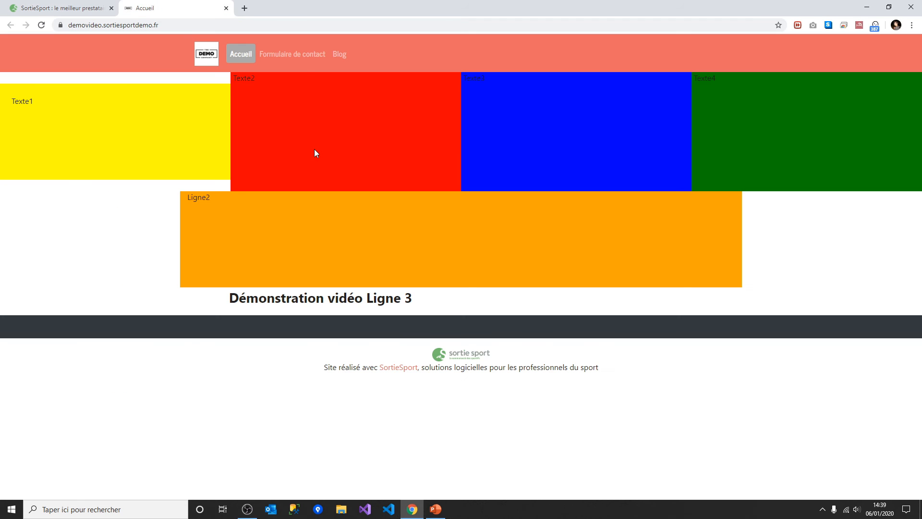
key("F5")
key("ctrl+Tab")
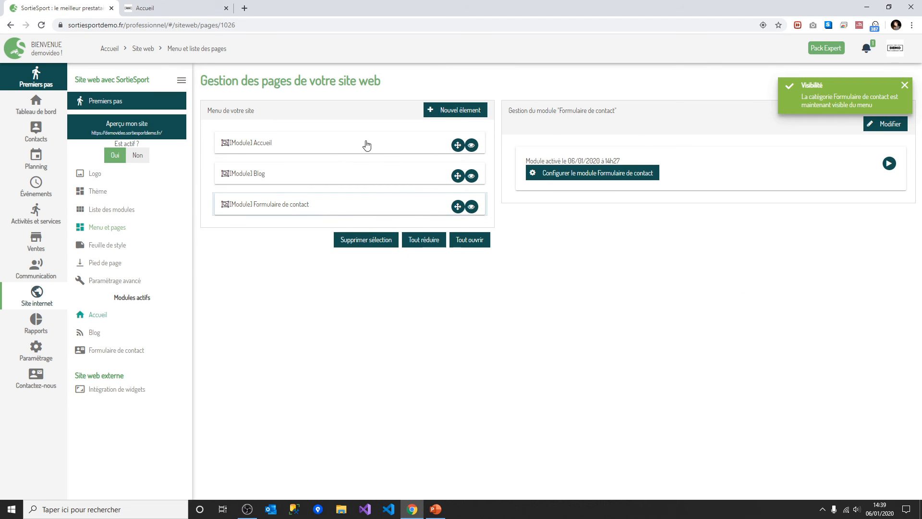
- Add a new menu element named Pages of type Dossier with no parent category, and save it
left_click(446, 112)
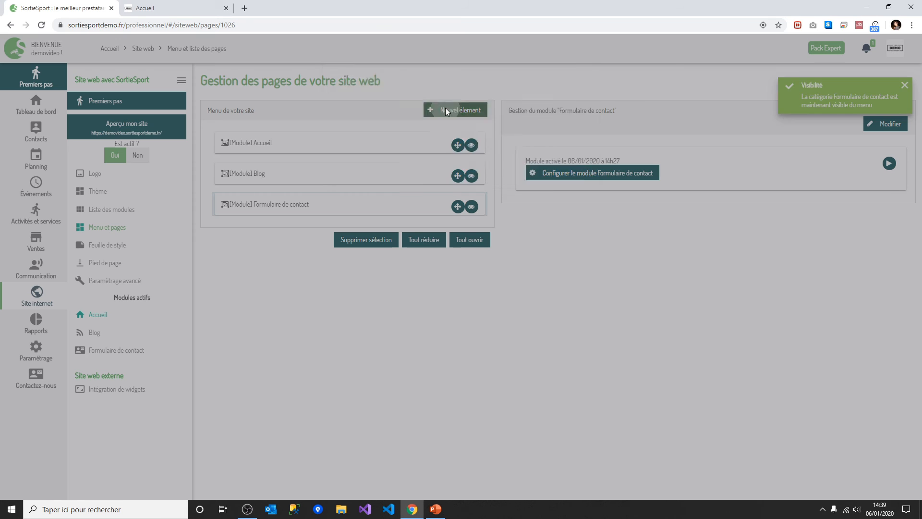
left_click(403, 87)
type("Pages")
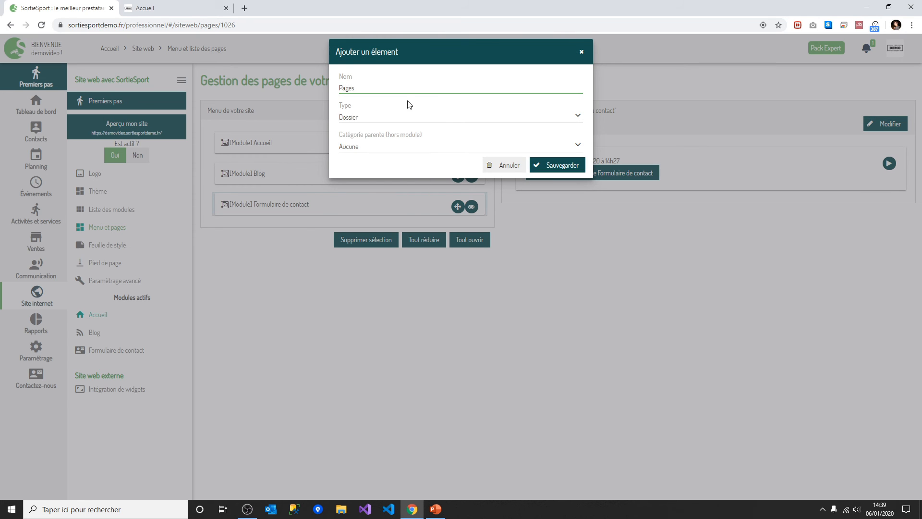
left_click(562, 165)
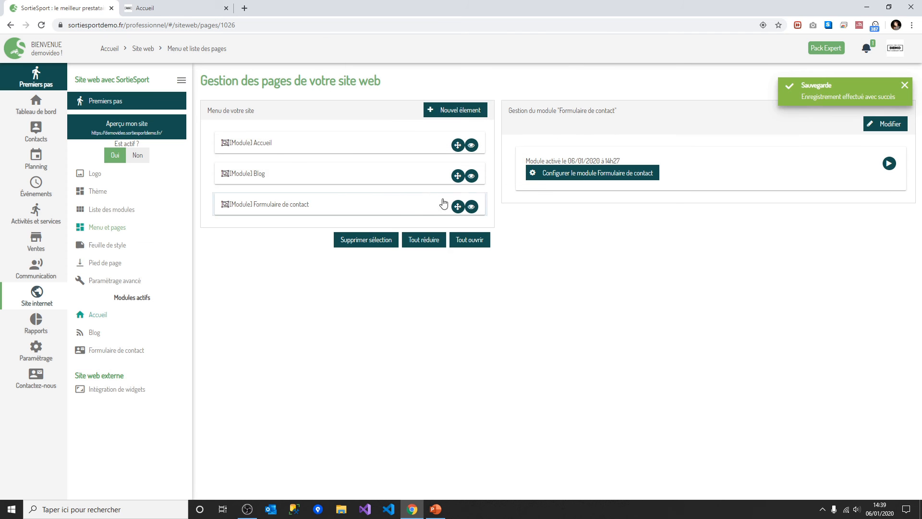
- Start a new page in the Pages category and name it Page demo
left_click(276, 242)
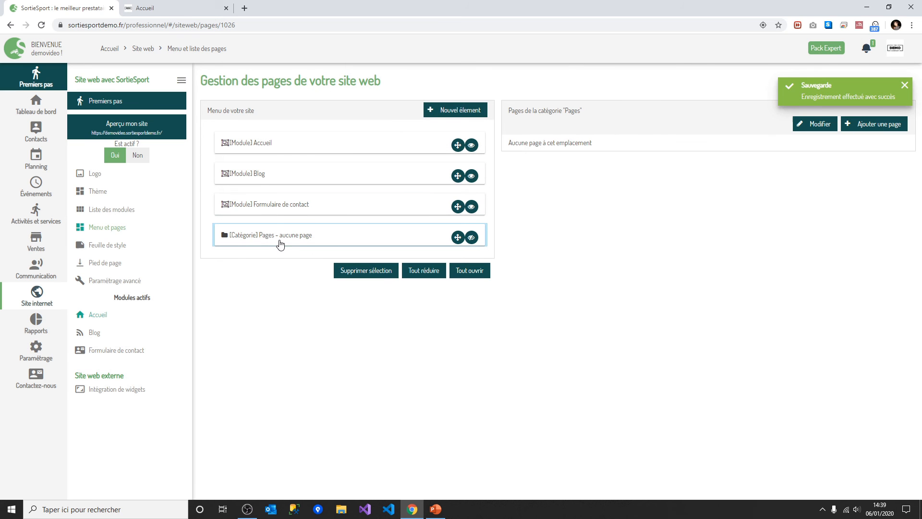
left_click(875, 126)
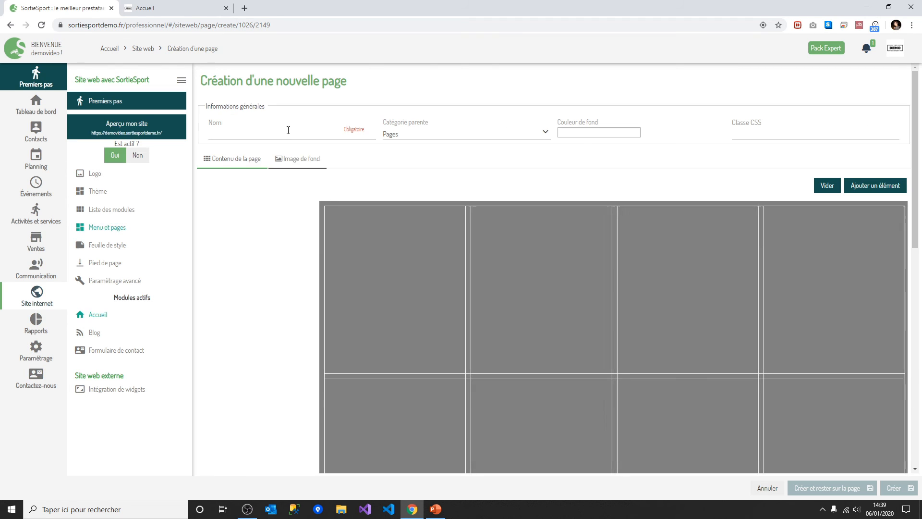
left_click(292, 134)
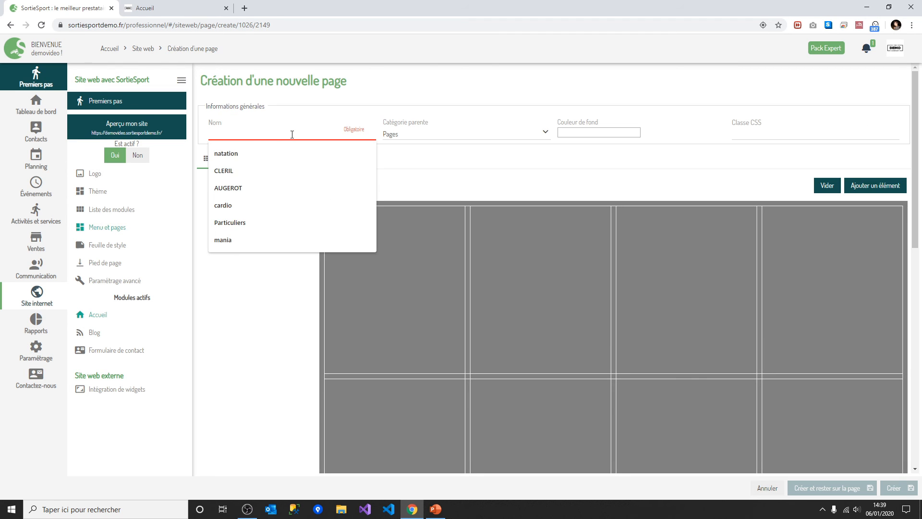
type("Page demo")
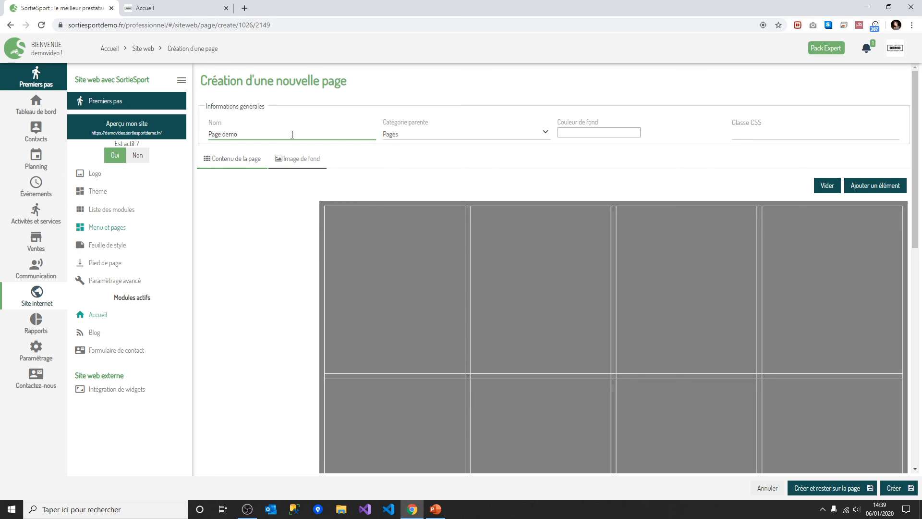
- Add a four-column text element reading "Bonjour je suis la démo" on Ligne n°1, create the page, and return to the menu and page management
left_click_drag(458, 241, 791, 264)
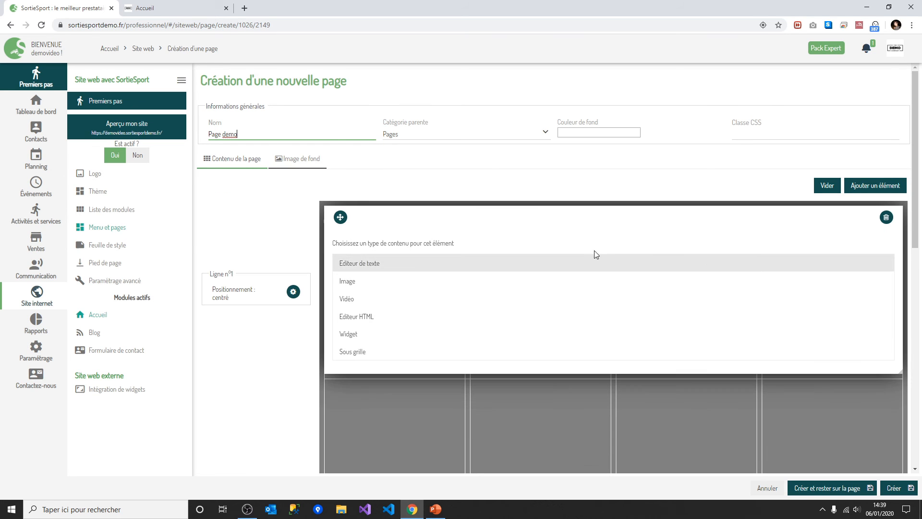
left_click(361, 264)
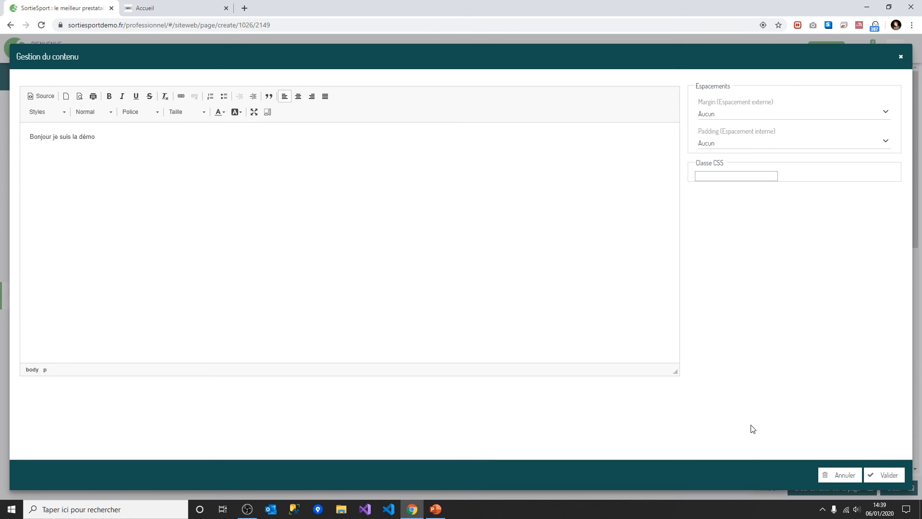
left_click(885, 475)
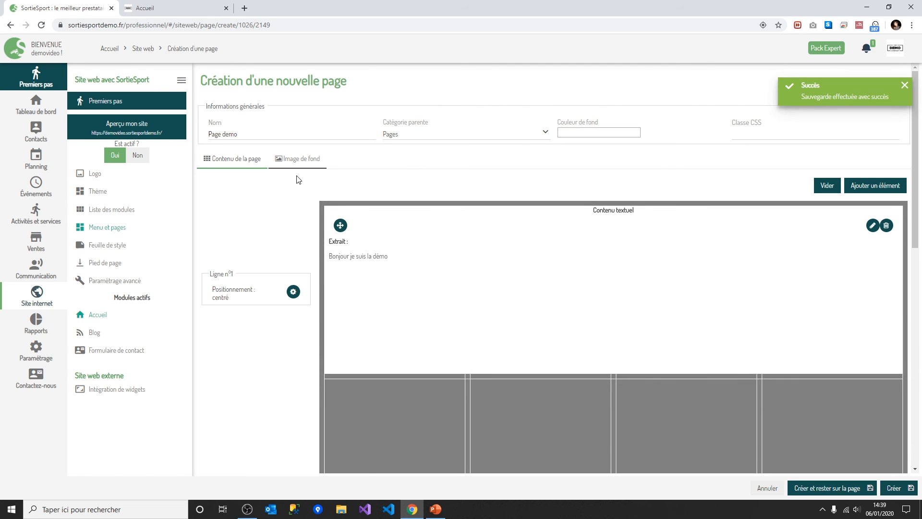
left_click(114, 233)
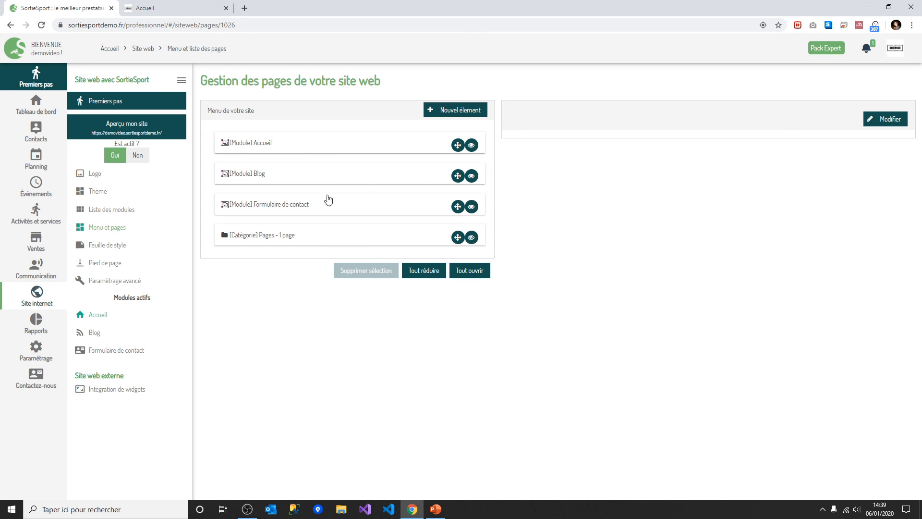
- Select the Pages category, check the published site's menu, and make the category visible in the menu
left_click(450, 239)
key("ctrl+Tab")
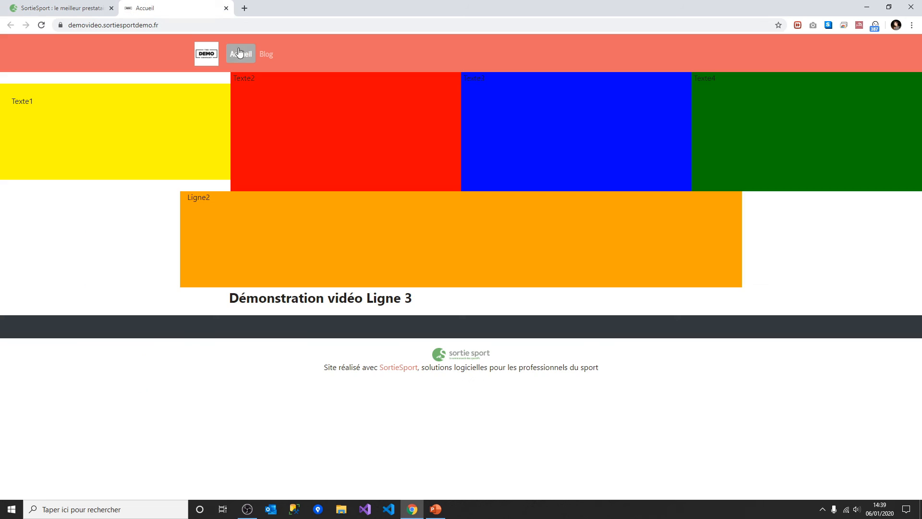
left_click(240, 59)
key("ctrl+Tab")
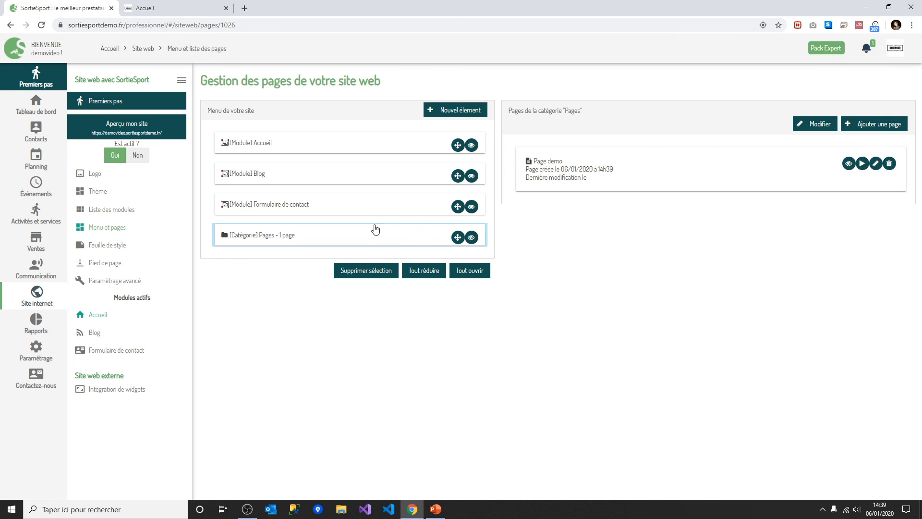
left_click(471, 237)
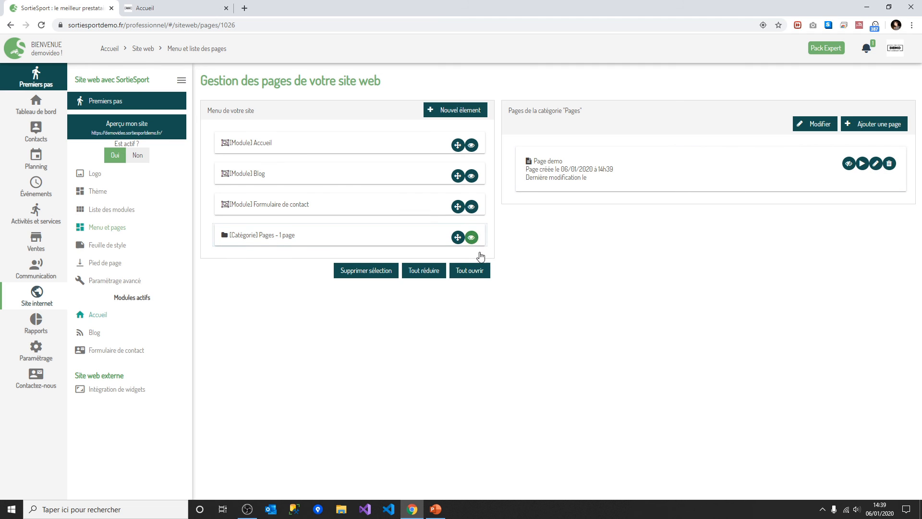
- Reload the published site, open Page demo from its menu, and compare the page's text and menu entry with the page management
left_click(201, 6)
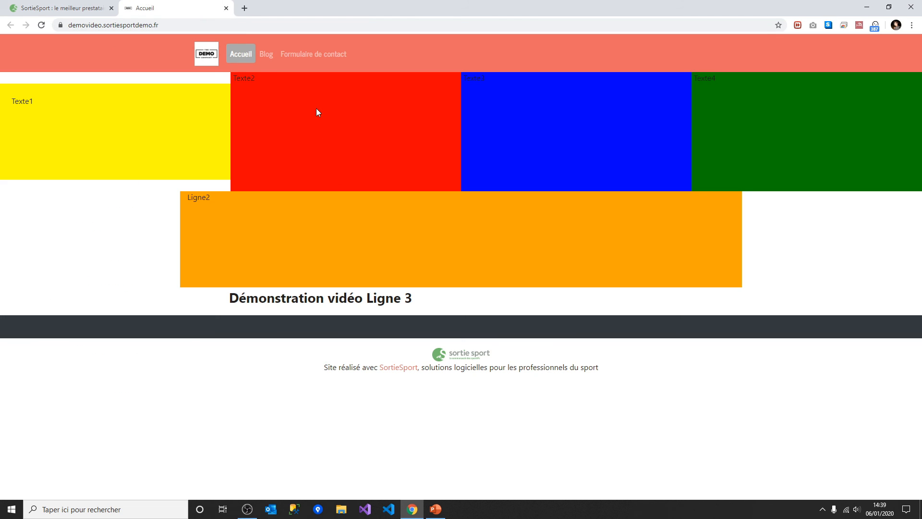
key("F5")
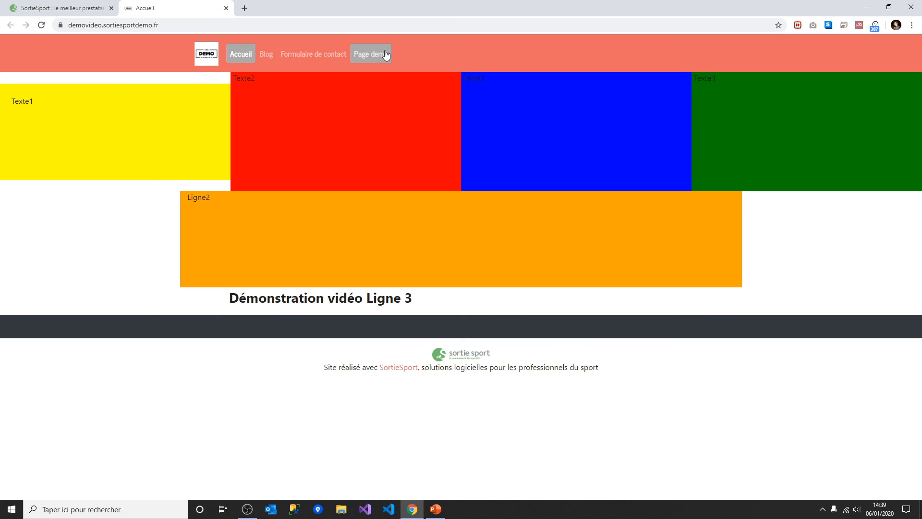
left_click(385, 55)
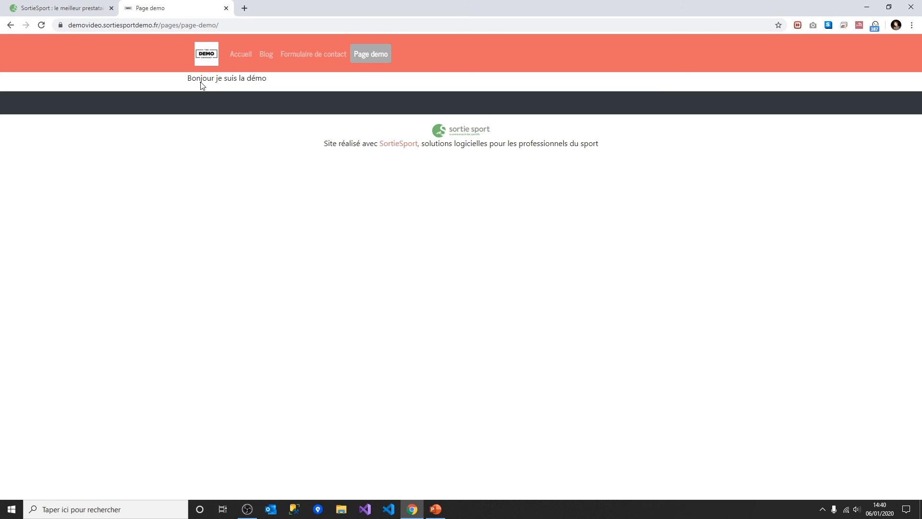
left_click_drag(202, 85, 304, 80)
left_click(304, 87)
left_click(99, 6)
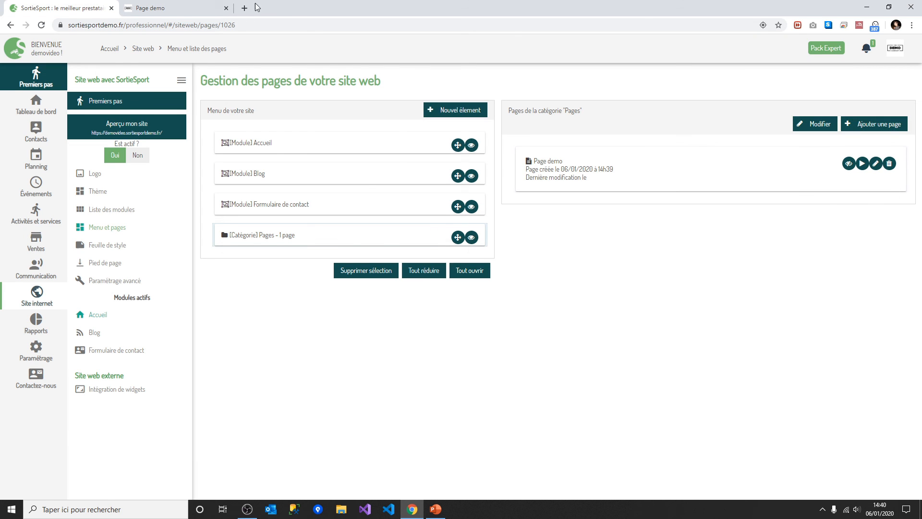
left_click(183, 8)
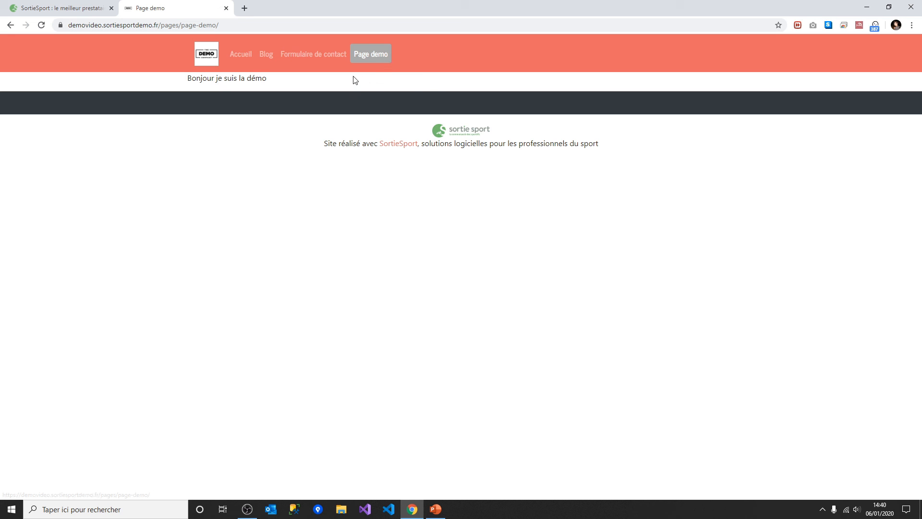
left_click(99, 5)
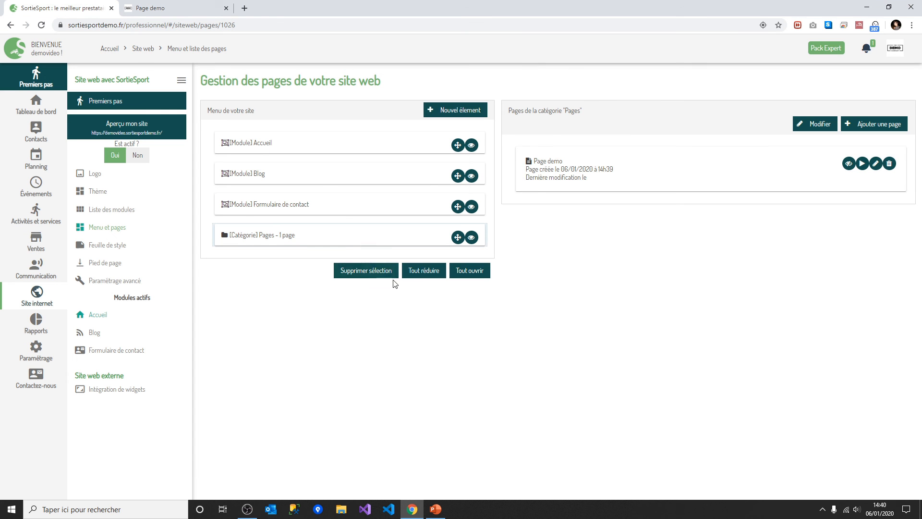
- Check the Sommaire slide in PowerPoint, return to the browser, and examine the published site's footer on Page demo and Accueil
left_click(436, 510)
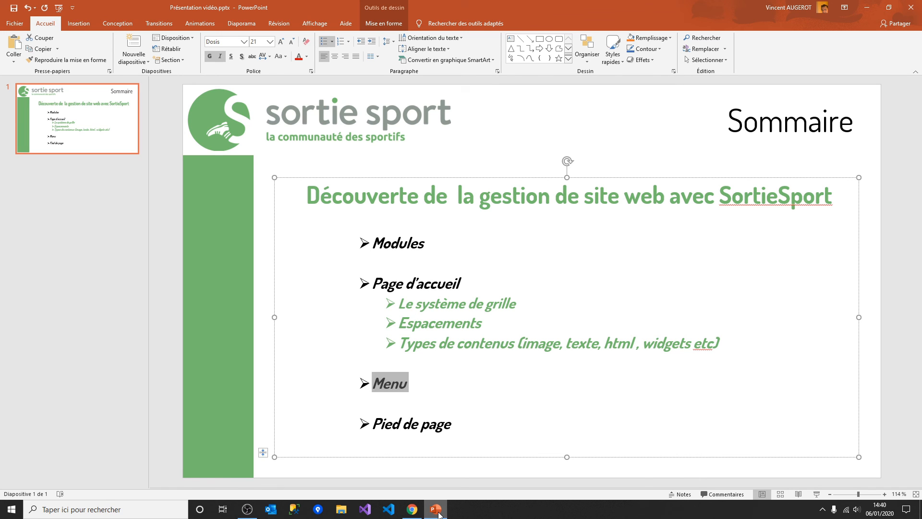
left_click(436, 510)
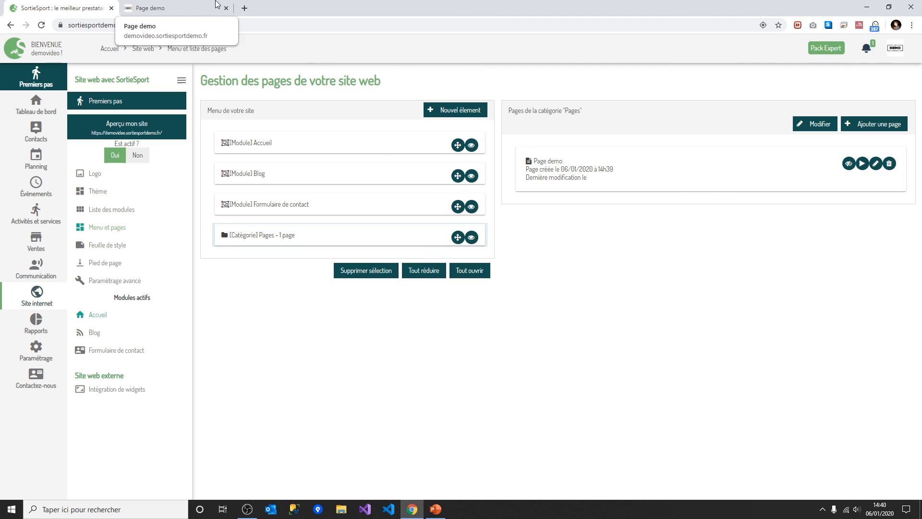
left_click(151, 8)
left_click_drag(389, 133, 586, 147)
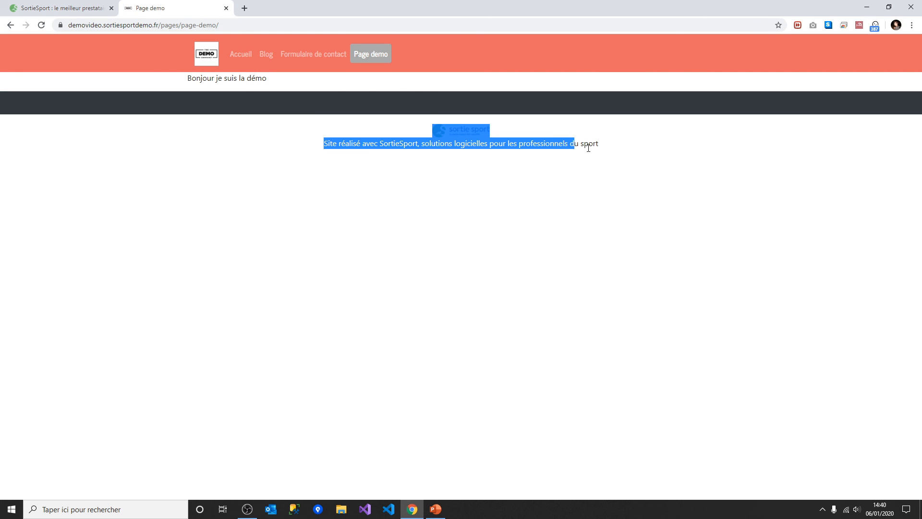
left_click(429, 104)
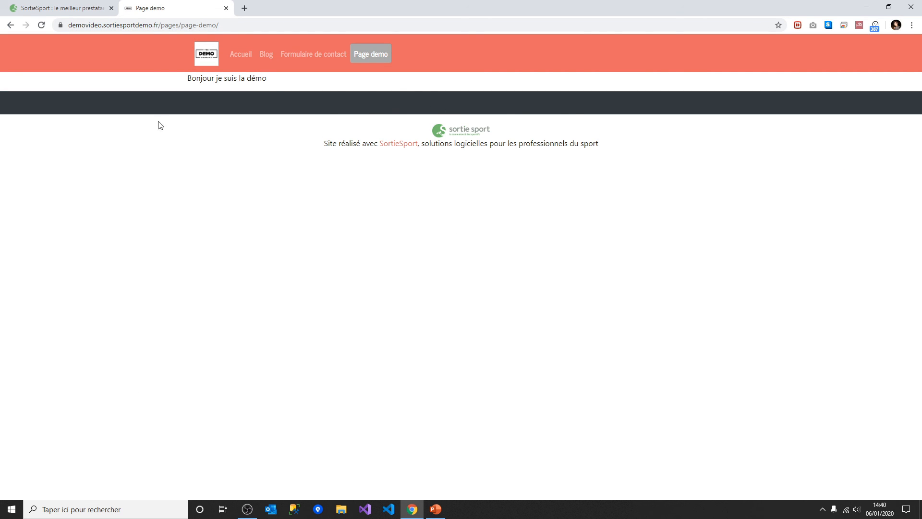
left_click(239, 58)
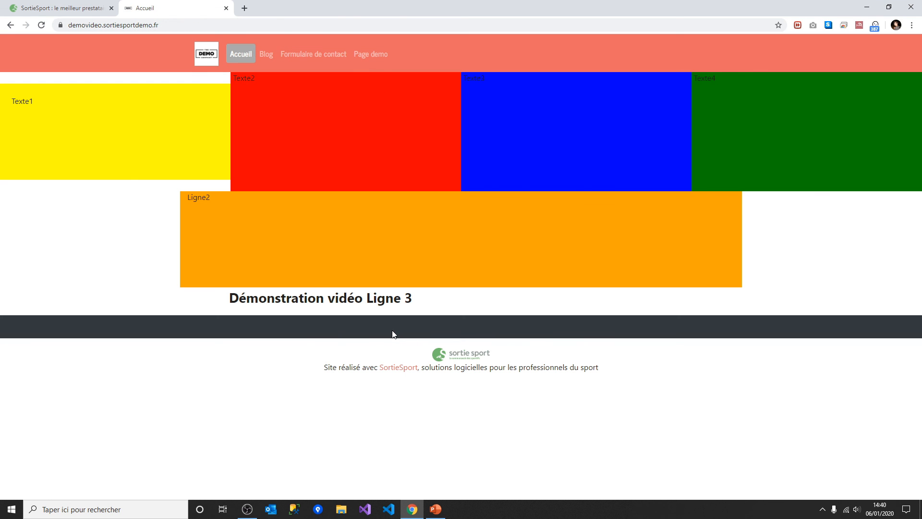
- Open the Pied de page management, add a four-column text element reading "Je suis le pied de page" on Ligne n°1, and save the footer
left_click(69, 5)
left_click(129, 267)
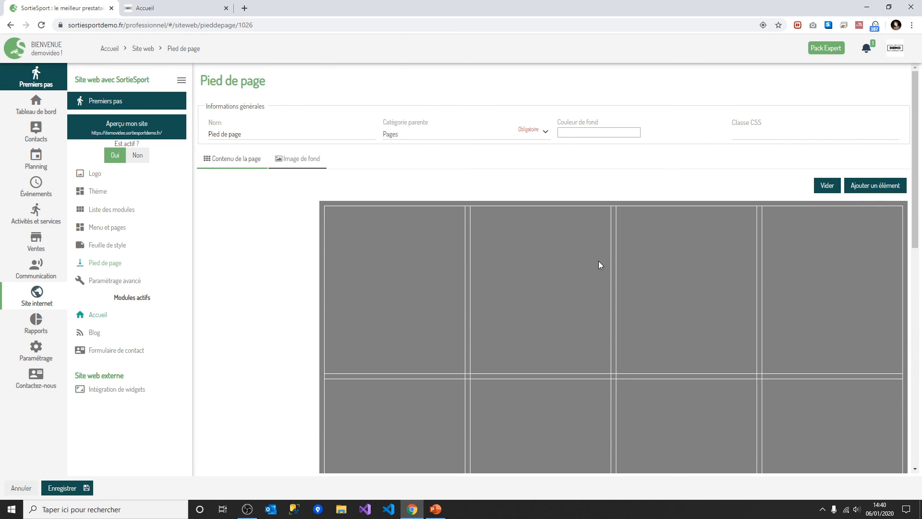
left_click_drag(433, 278, 802, 265)
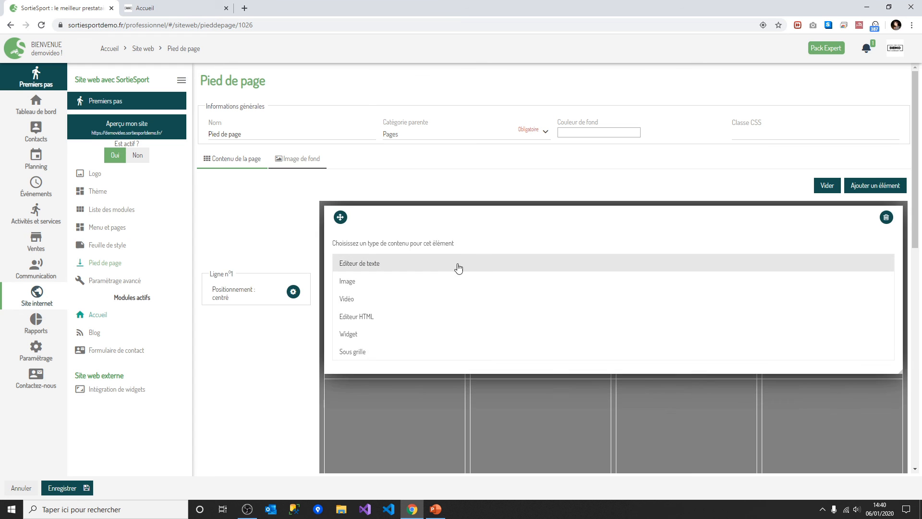
left_click(457, 267)
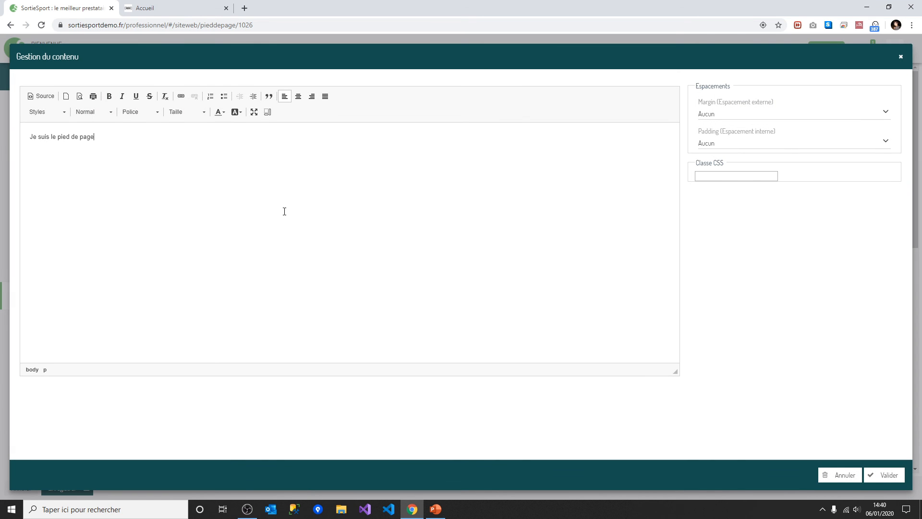
left_click(884, 474)
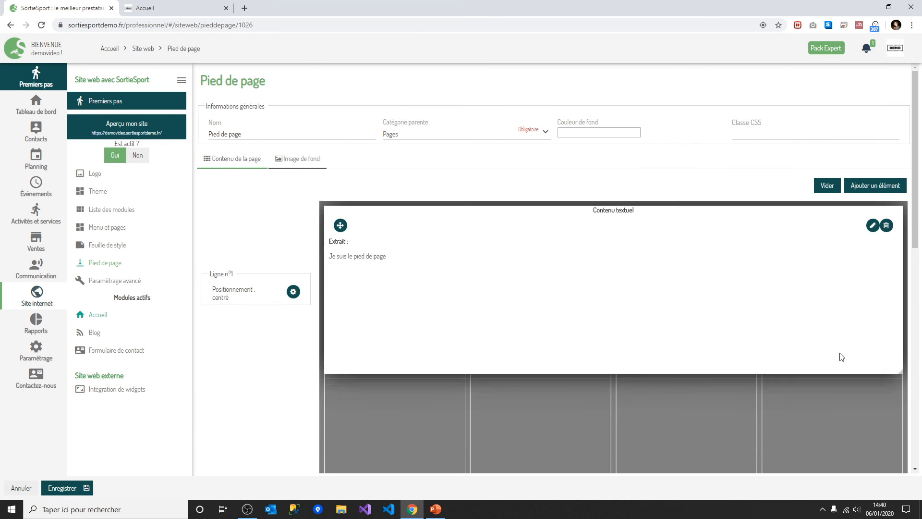
scroll(842, 357, "down", 7)
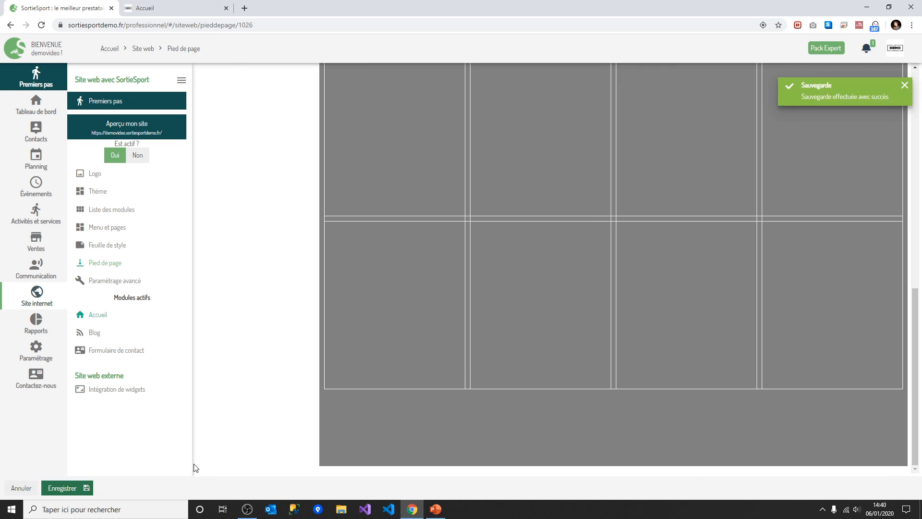
- Reload the published site and check the footer text on the Accueil, Blog and Page demo pages
left_click(163, 6)
key("F5")
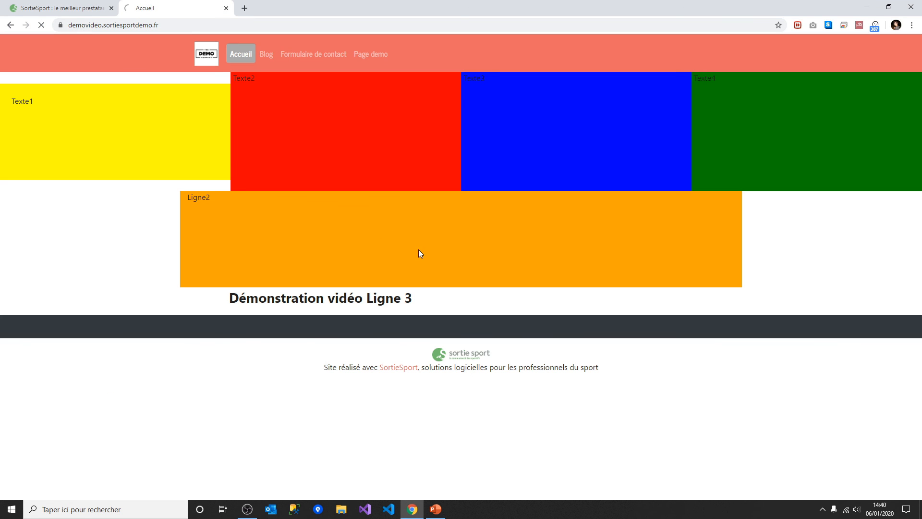
left_click_drag(196, 332, 168, 317)
left_click(328, 332)
left_click(270, 53)
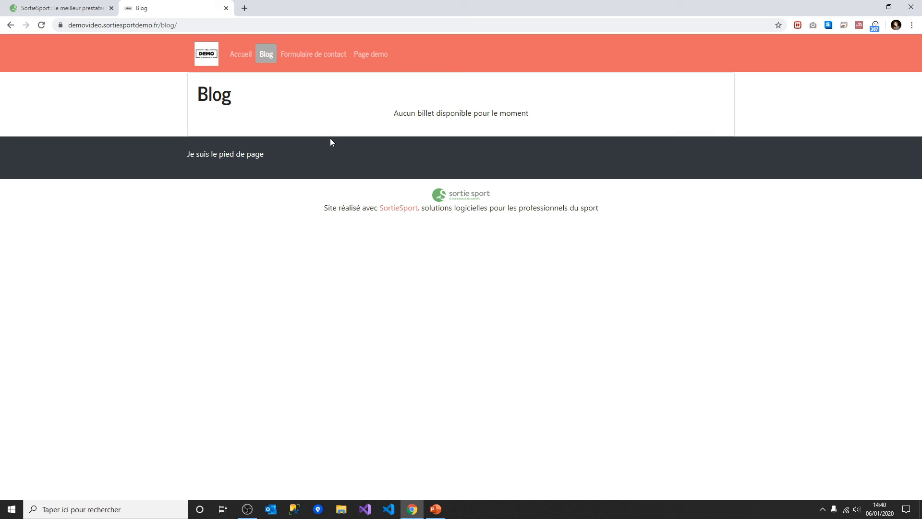
triple_click(257, 164)
left_click(380, 57)
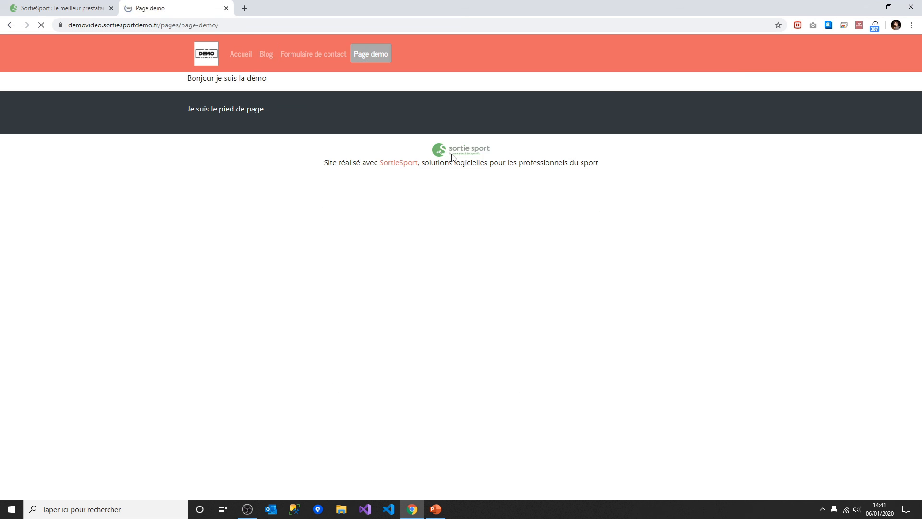
- Return to the footer management, review the Sommaire slide in PowerPoint, and switch back to the browser
left_click(72, 7)
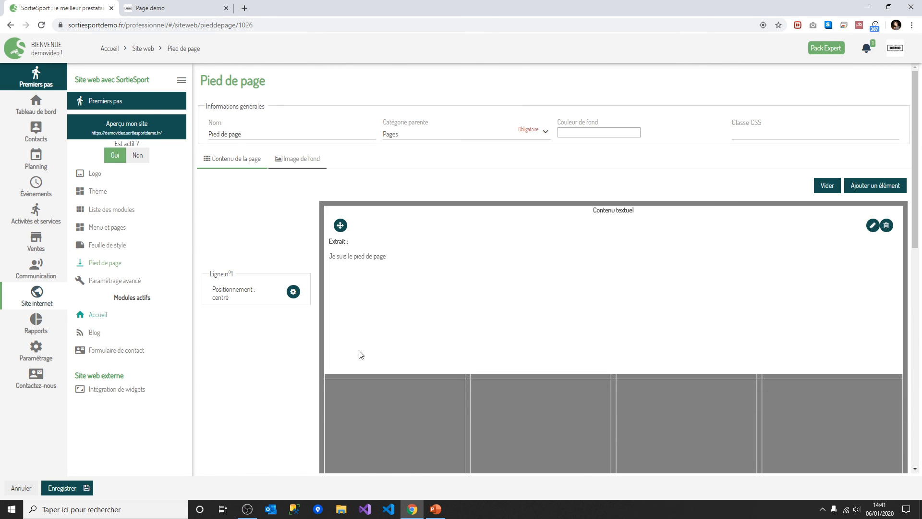
key("alt+Tab")
left_click(461, 407)
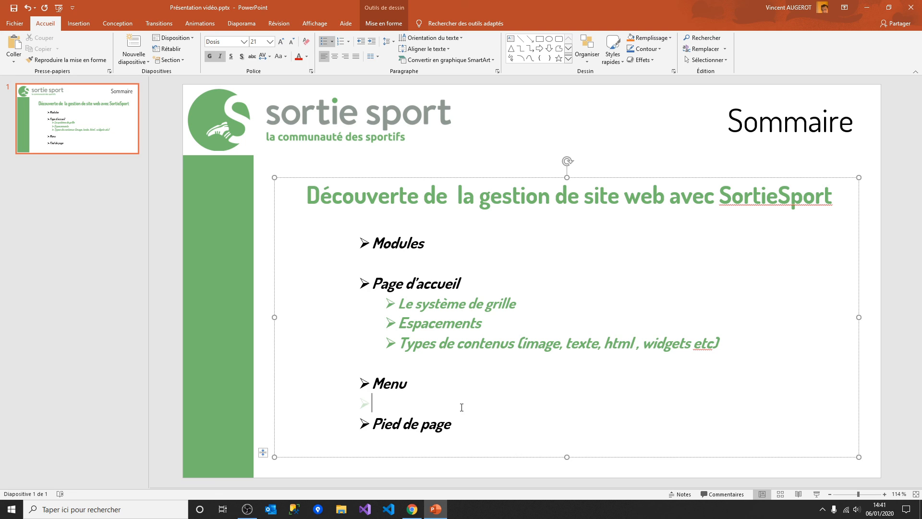
key("alt+Tab")
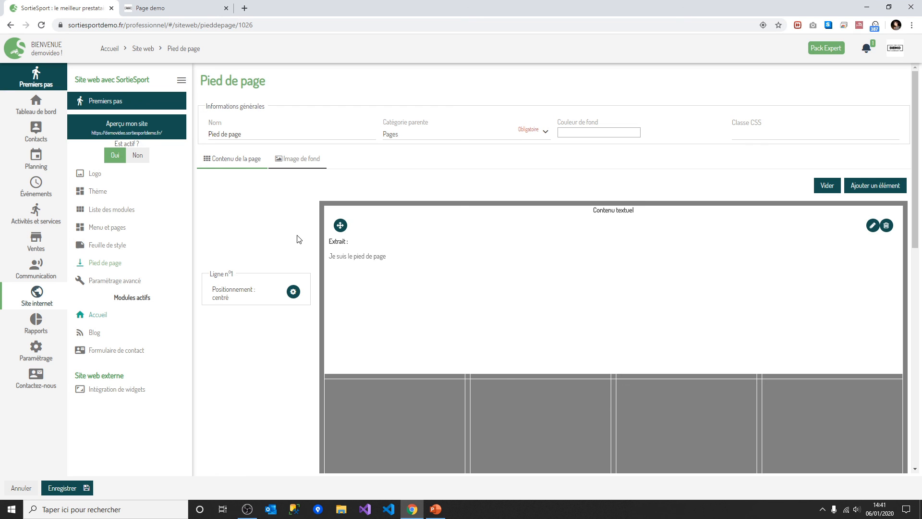
- Open the Accueil module, view the Texte3 element's content settings, close them without changes, and switch to the Sommaire slide in PowerPoint
left_click(150, 318)
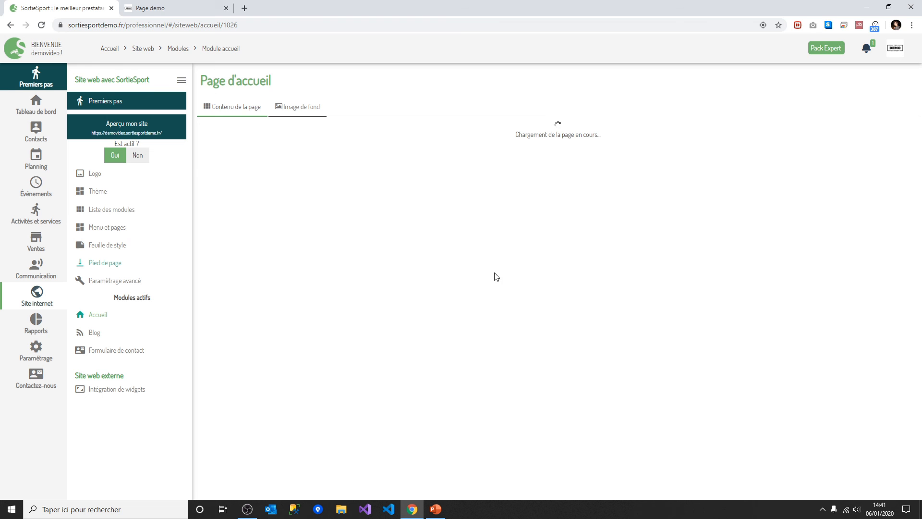
left_click(728, 226)
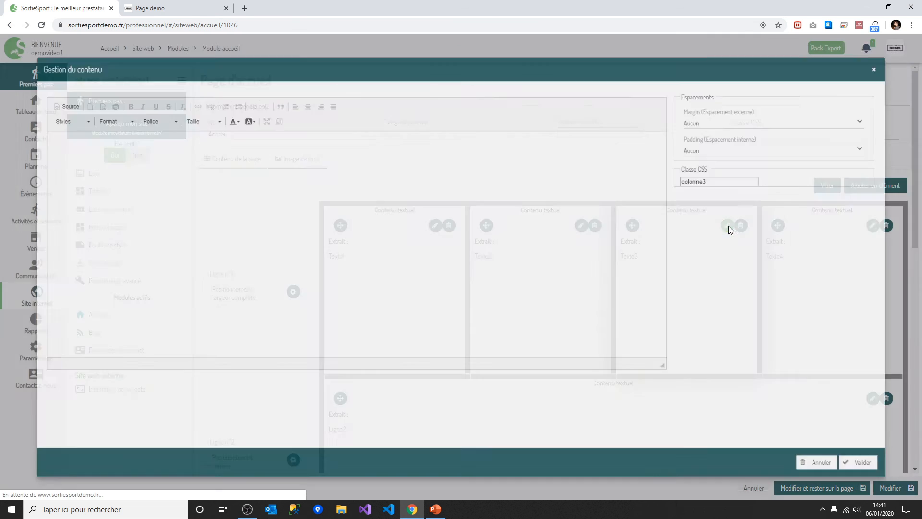
left_click(840, 473)
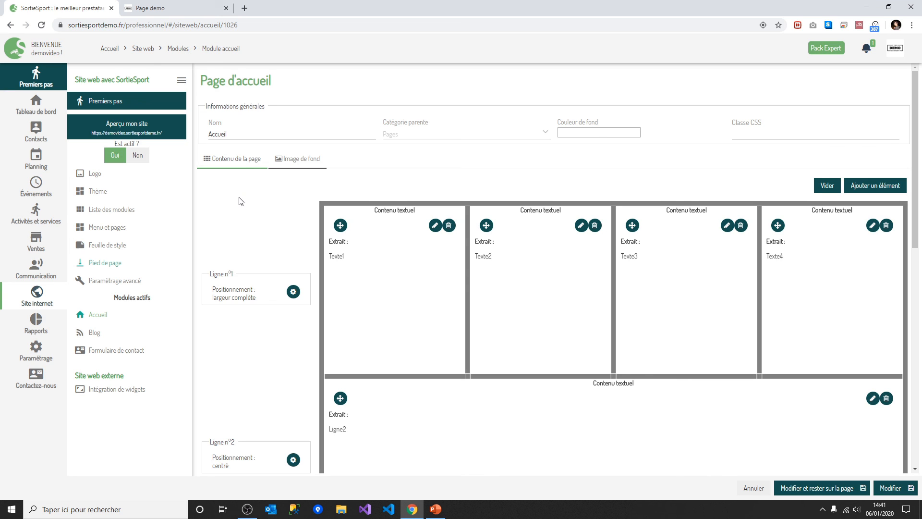
left_click(433, 515)
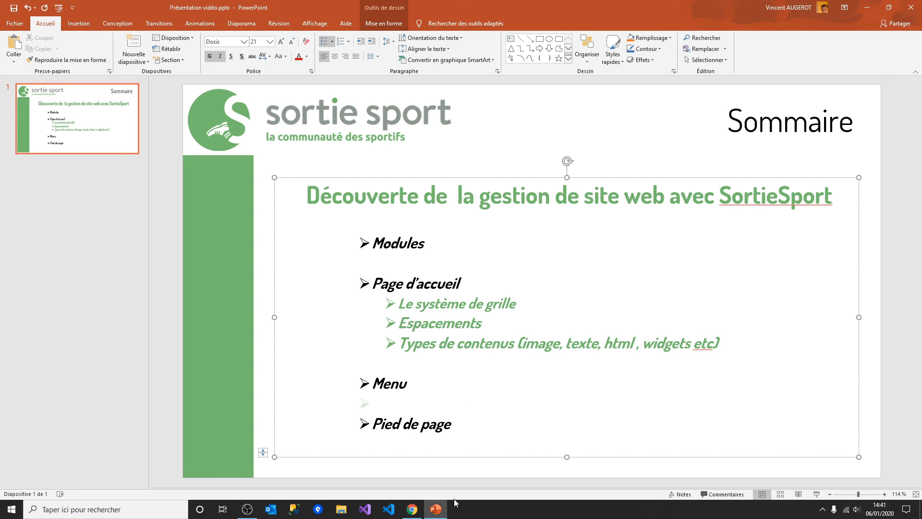